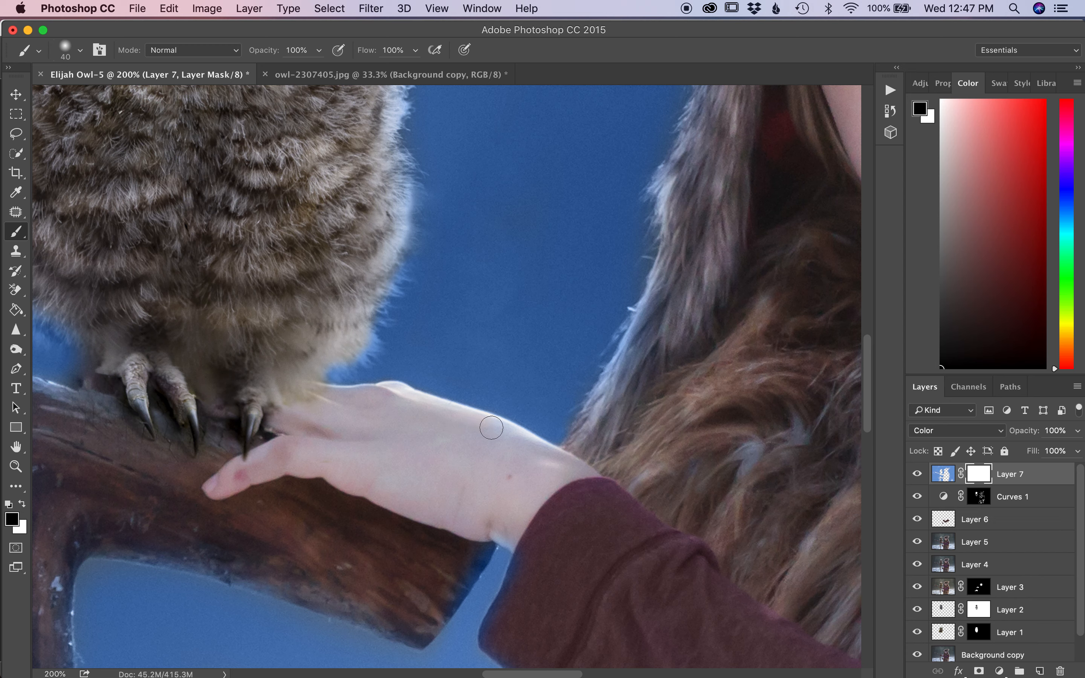
# Paint black on Layer 7's mask over the child's bare hand and wrist to remove the blue tint.
pyautogui.moveTo(520, 448)
pyautogui.mouseDown()
pyautogui.moveTo(555, 466)
pyautogui.moveTo(371, 409)
pyautogui.mouseUp()
pyautogui.press('[')
pyautogui.press('[')
# Examine the owl, the child's face and the overall composite for leftover color problems.
pyautogui.hscroll(-10, 428, 419)
pyautogui.scroll(4, 428, 419)
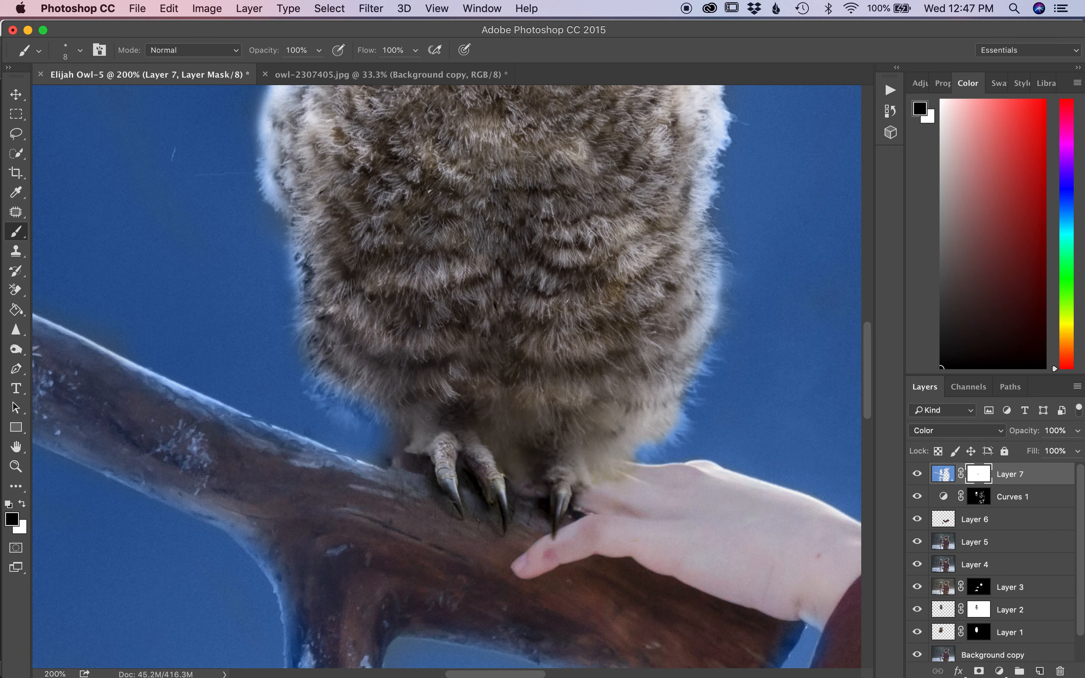
pyautogui.hscroll(15, 428, 418)
pyautogui.scroll(12, 429, 418)
pyautogui.scroll(-2, 428, 419)
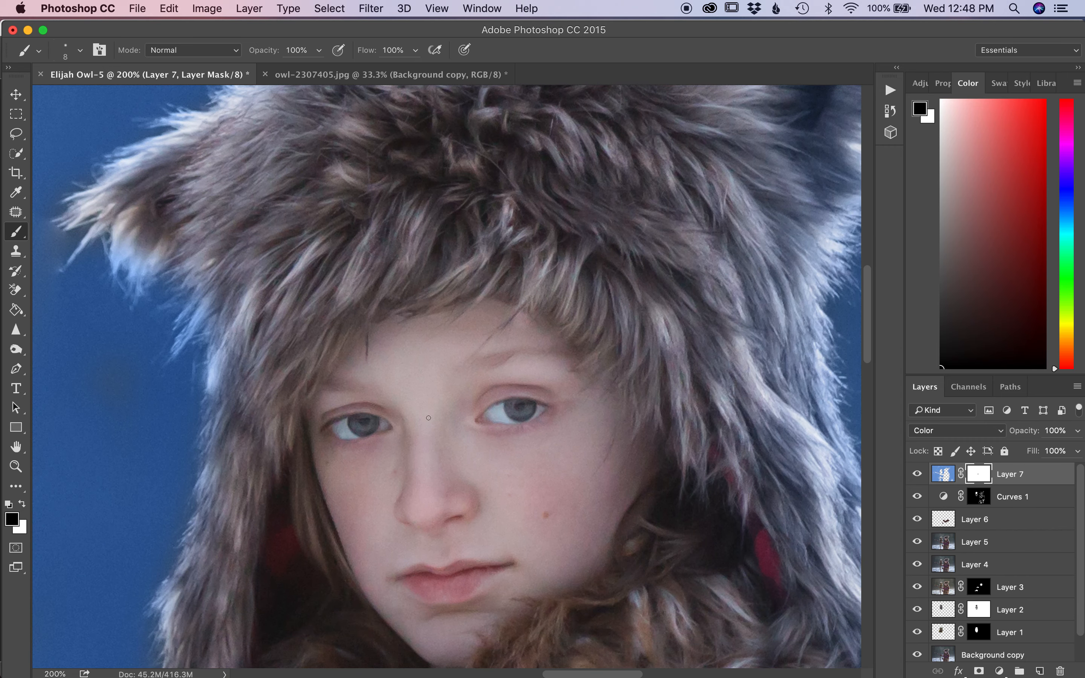
pyautogui.scroll(-3, 428, 420)
pyautogui.scroll(-5, 428, 420)
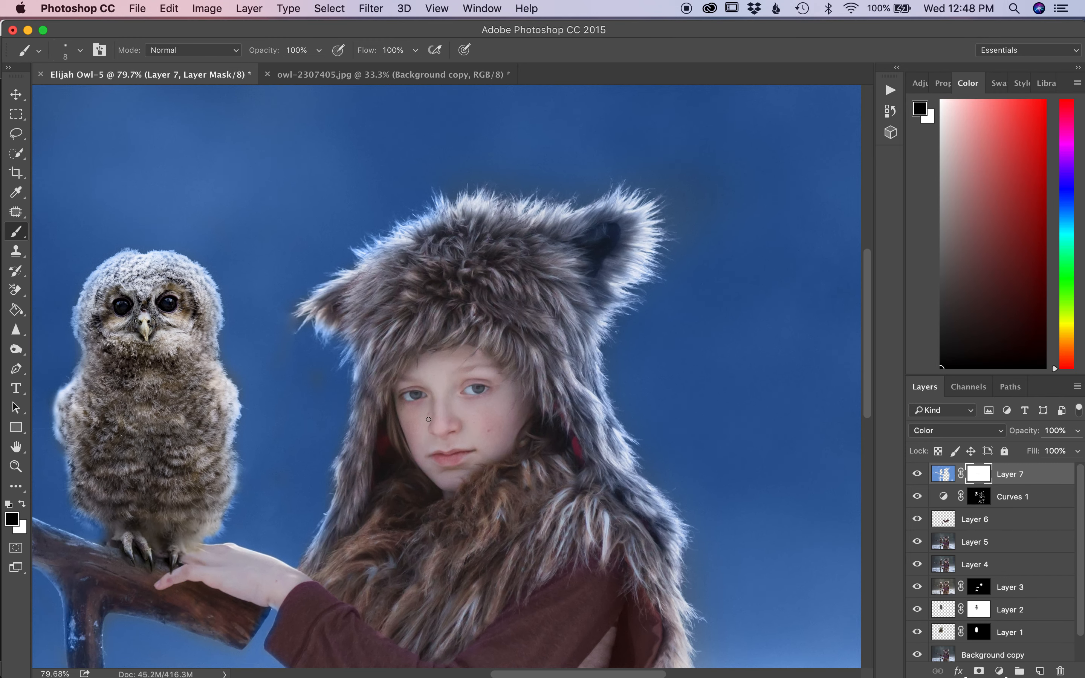
pyautogui.scroll(-2, 428, 419)
pyautogui.scroll(-2, 429, 419)
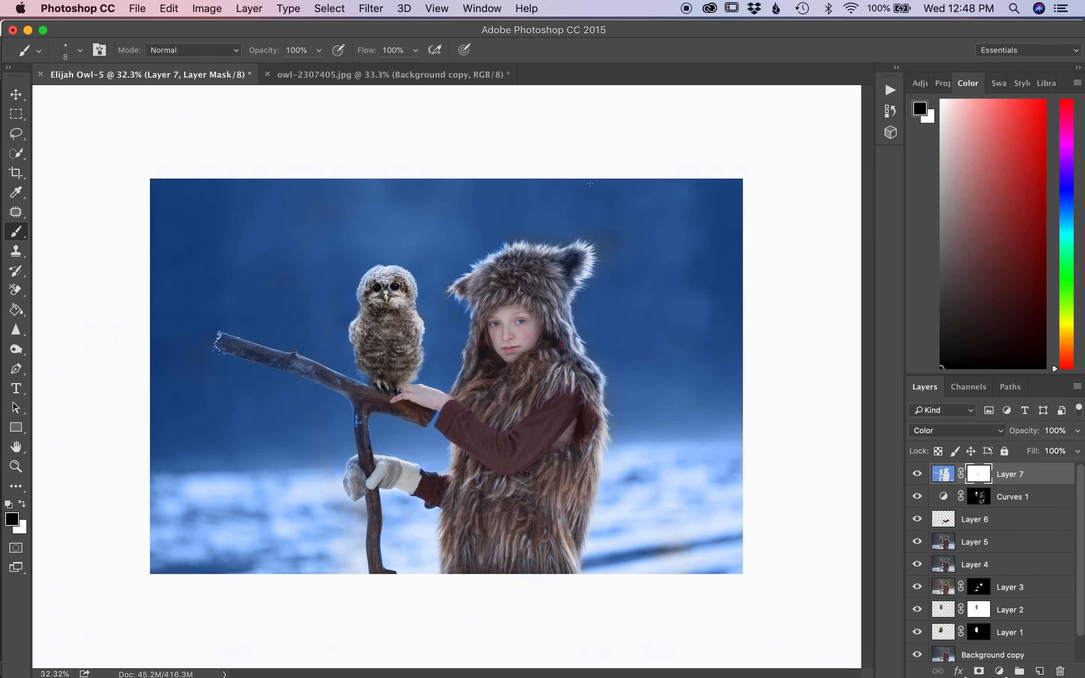
# Paint blue on Layer 7 itself over the grayish background patches around the fur hat with a 200 px brush.
pyautogui.press('z')
pyautogui.click(531, 274)
pyautogui.scroll(2, 531, 274)
pyautogui.hscroll(6, 532, 274)
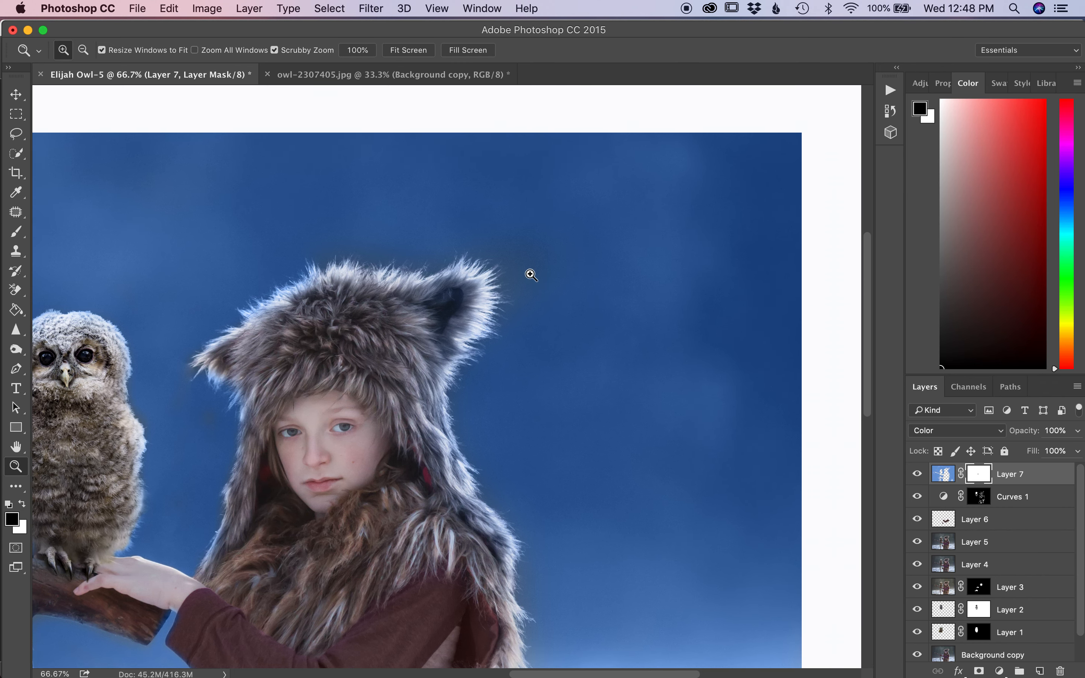
pyautogui.hscroll(2, 531, 275)
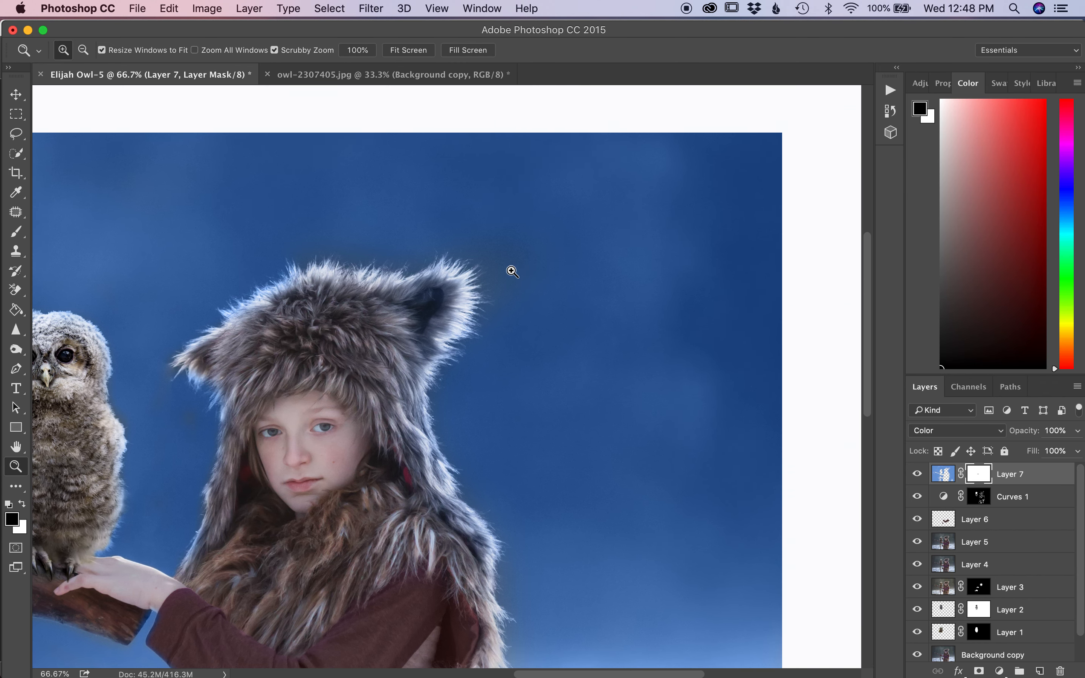
pyautogui.click(945, 476)
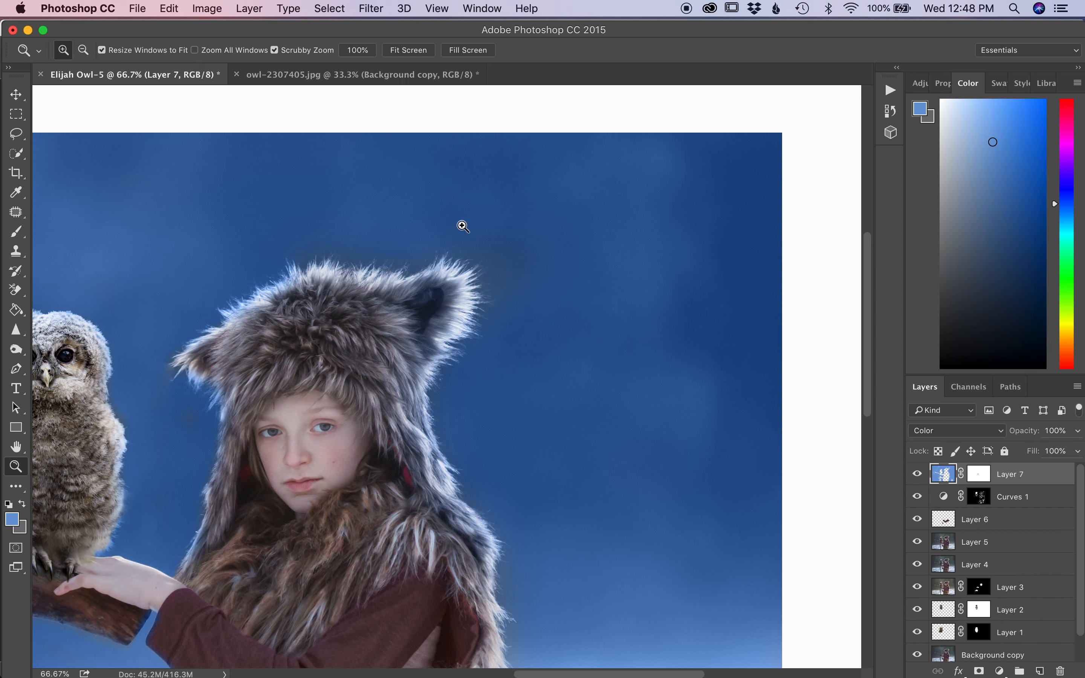
pyautogui.press('b')
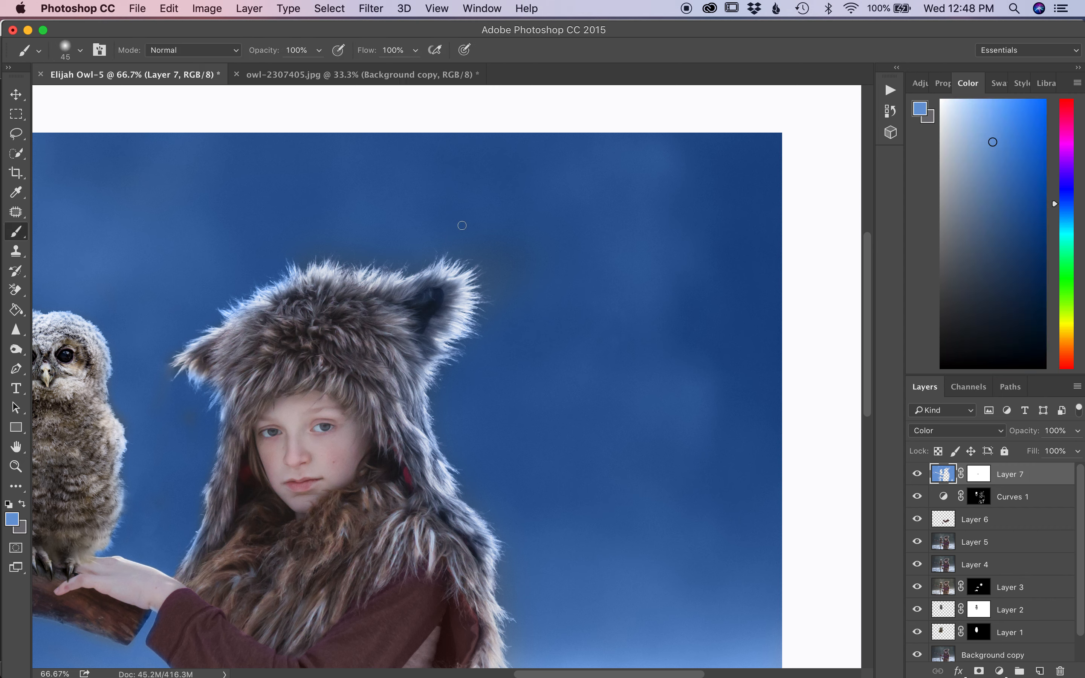
pyautogui.press(']')
pyautogui.press(']')
pyautogui.press(']')
pyautogui.press(']')
pyautogui.press(']')
pyautogui.press(']')
pyautogui.press(']')
pyautogui.press(']')
pyautogui.press(']')
pyautogui.press(']')
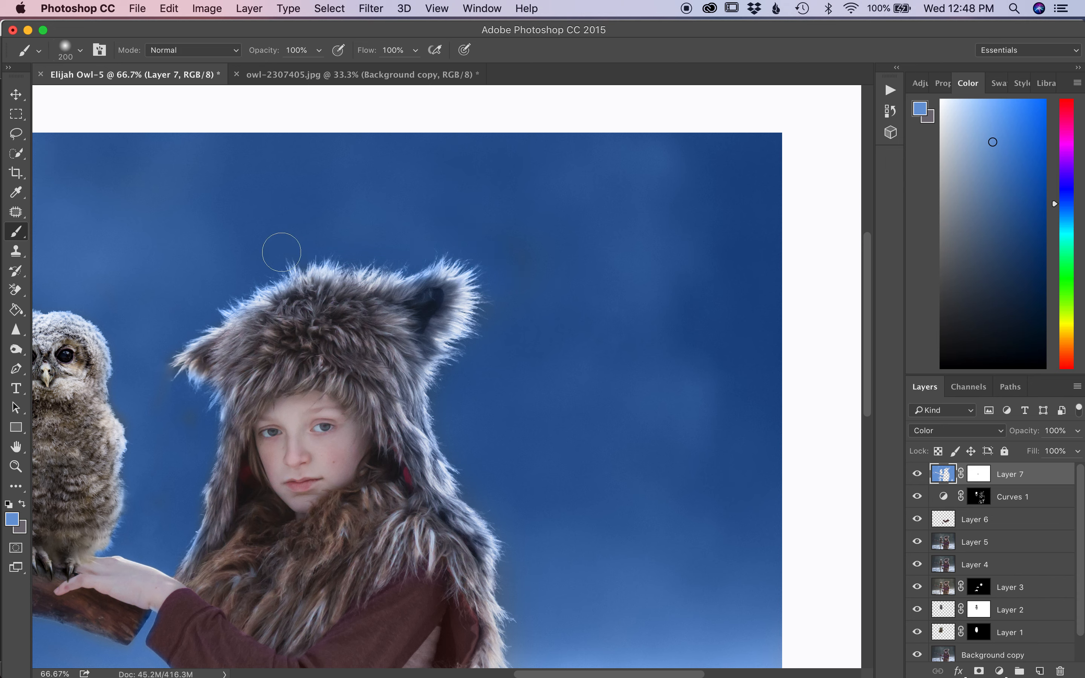
# Lower Layer 7's opacity to 51%.
pyautogui.press('z')
pyautogui.keyDown('alt'); pyautogui.click(515, 204); pyautogui.keyUp('alt')
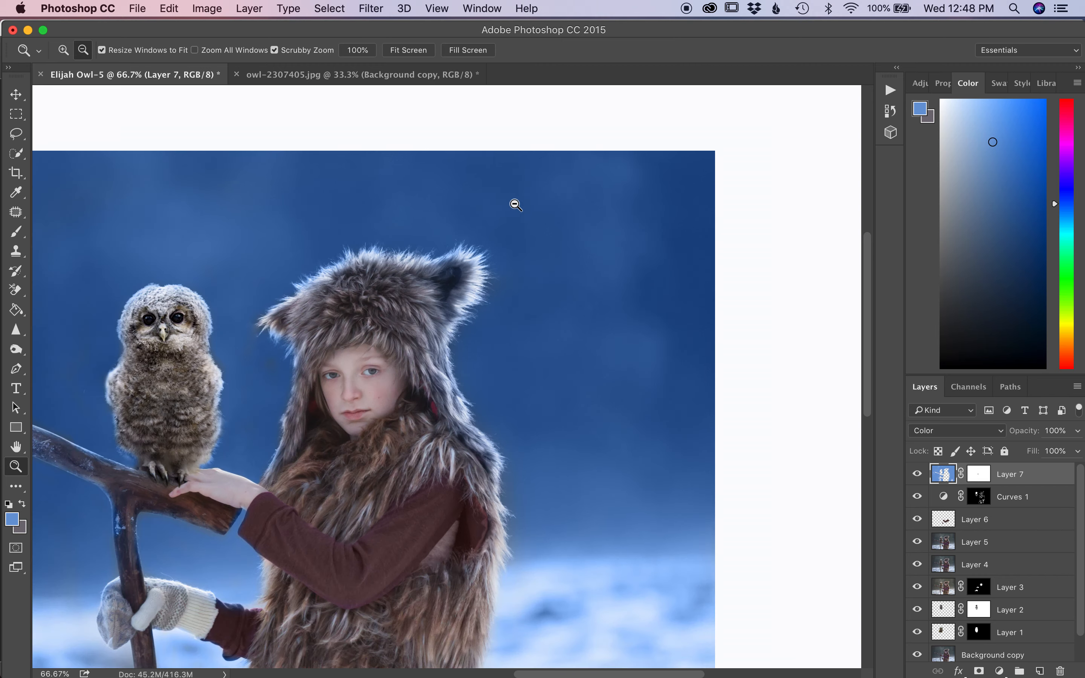
pyautogui.keyDown('alt'); pyautogui.click(515, 204); pyautogui.keyUp('alt')
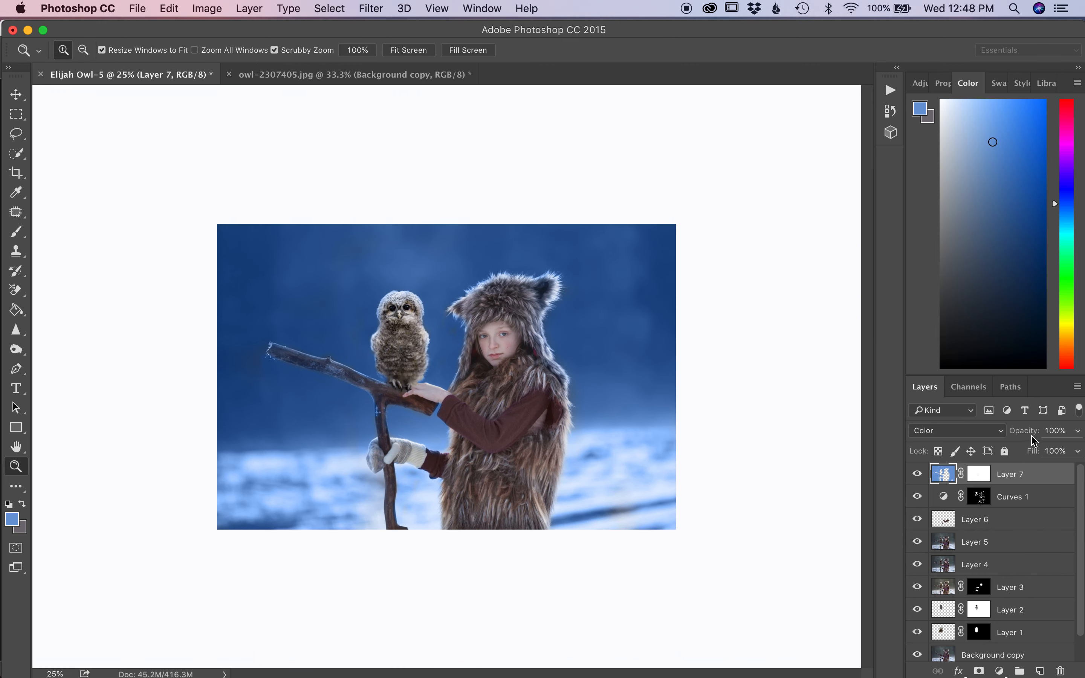
pyautogui.click(1079, 432)
pyautogui.moveTo(1075, 455); pyautogui.dragTo(1048, 462)
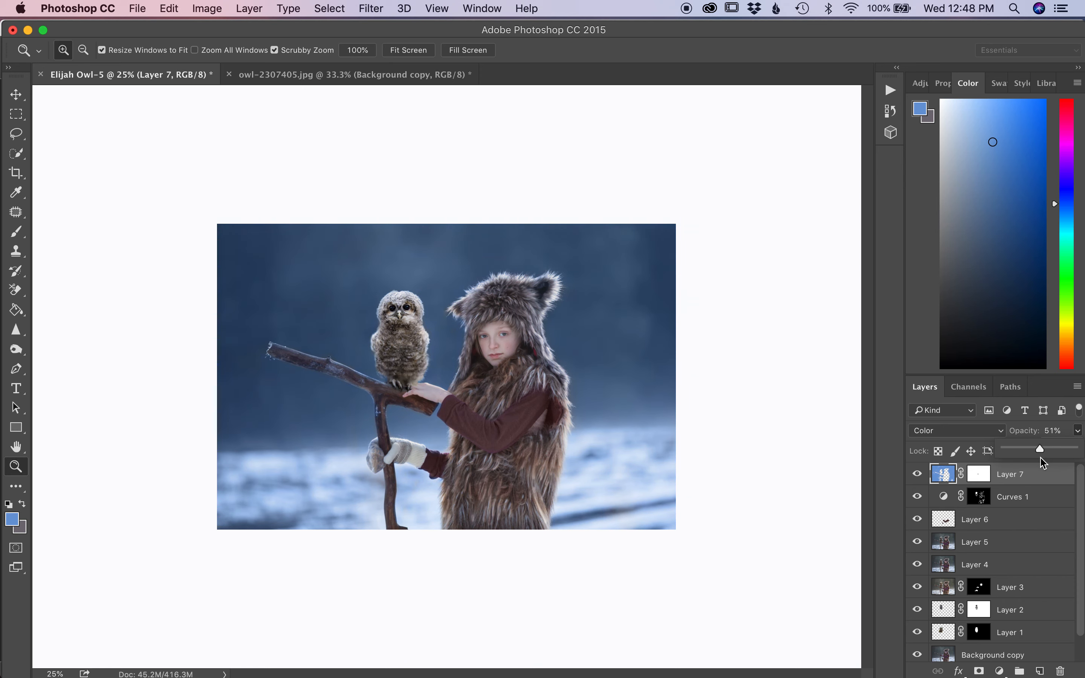
pyautogui.click(500, 373)
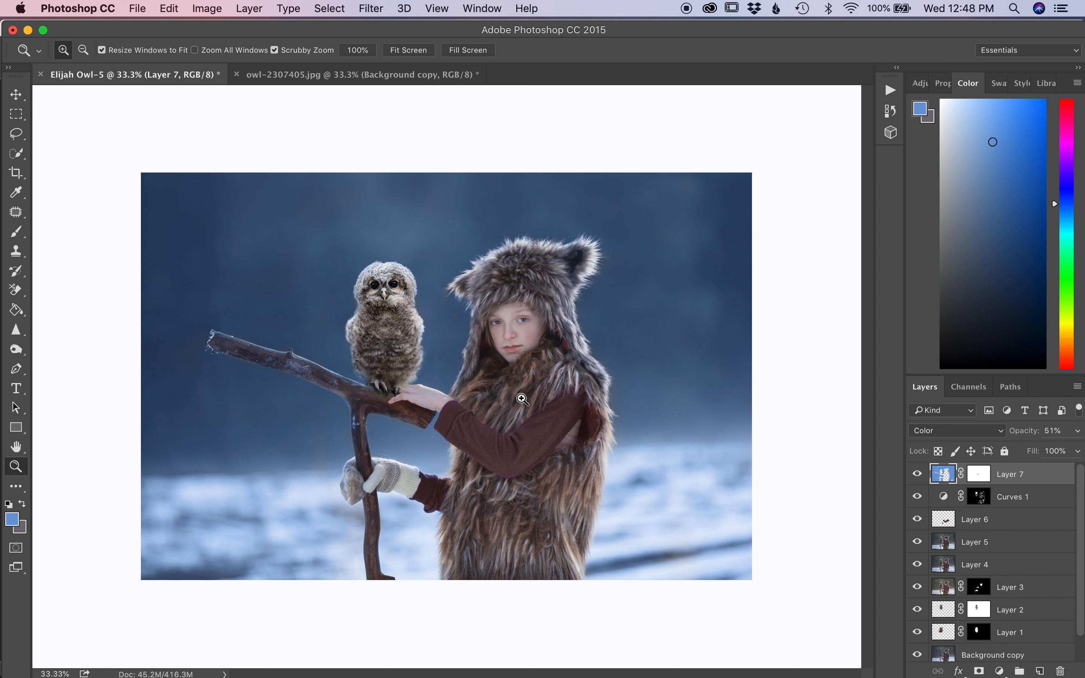
# Add a Curves adjustment layer with a midtone point at input 116, output 136, and invert its mask to black.
pyautogui.click(920, 83)
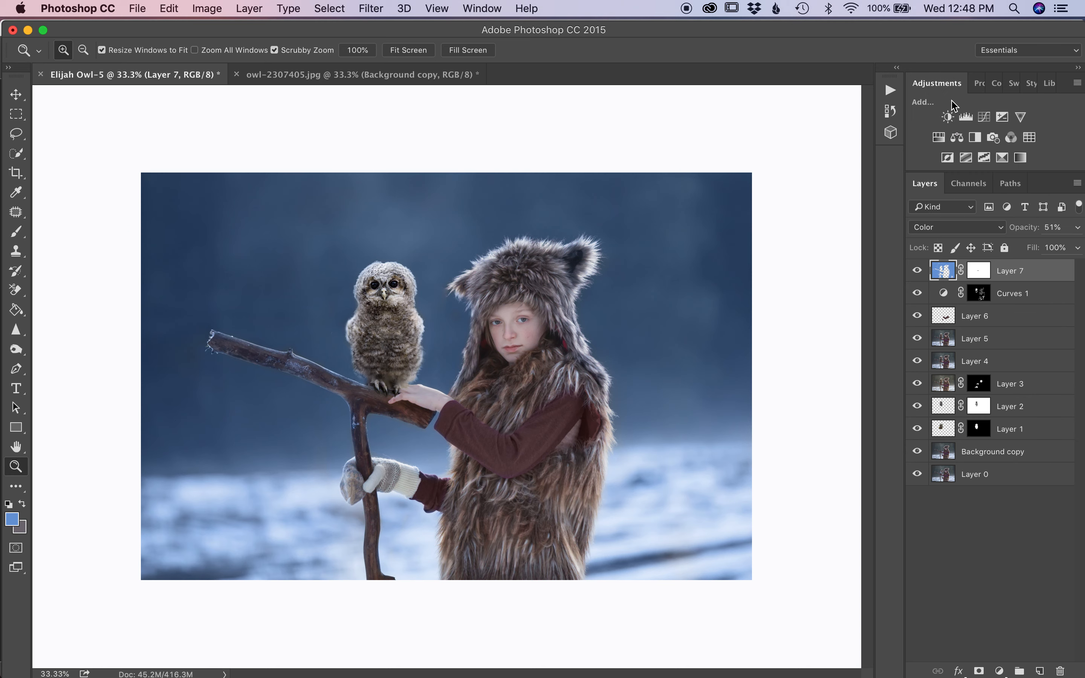
pyautogui.click(985, 118)
pyautogui.moveTo(1003, 220); pyautogui.dragTo(998, 220)
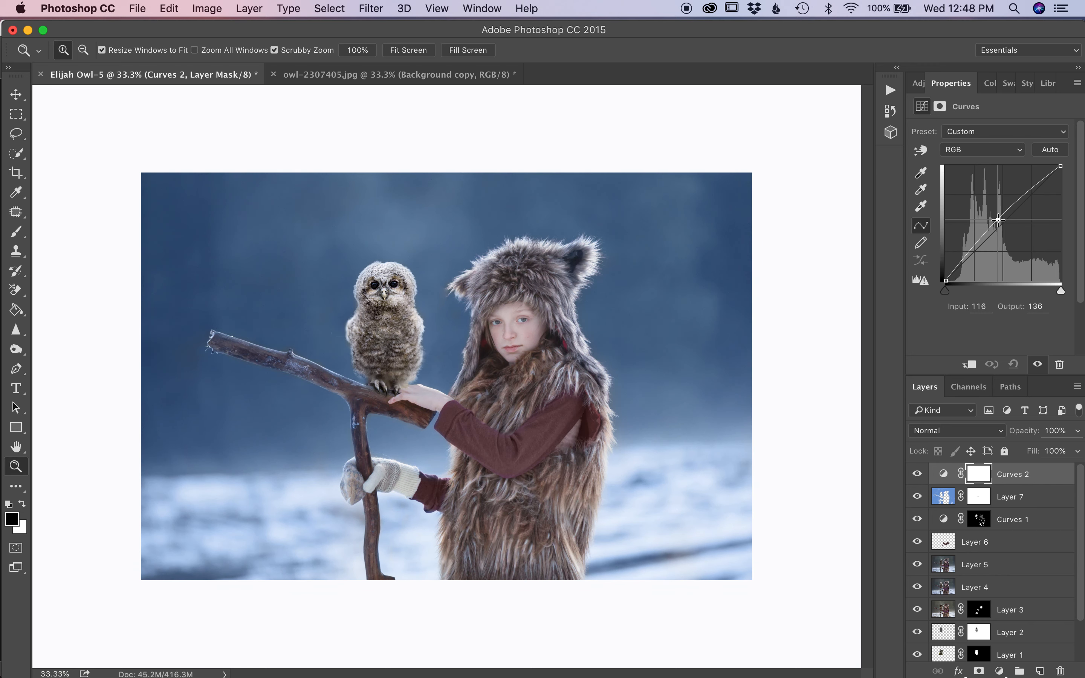
pyautogui.click(979, 475)
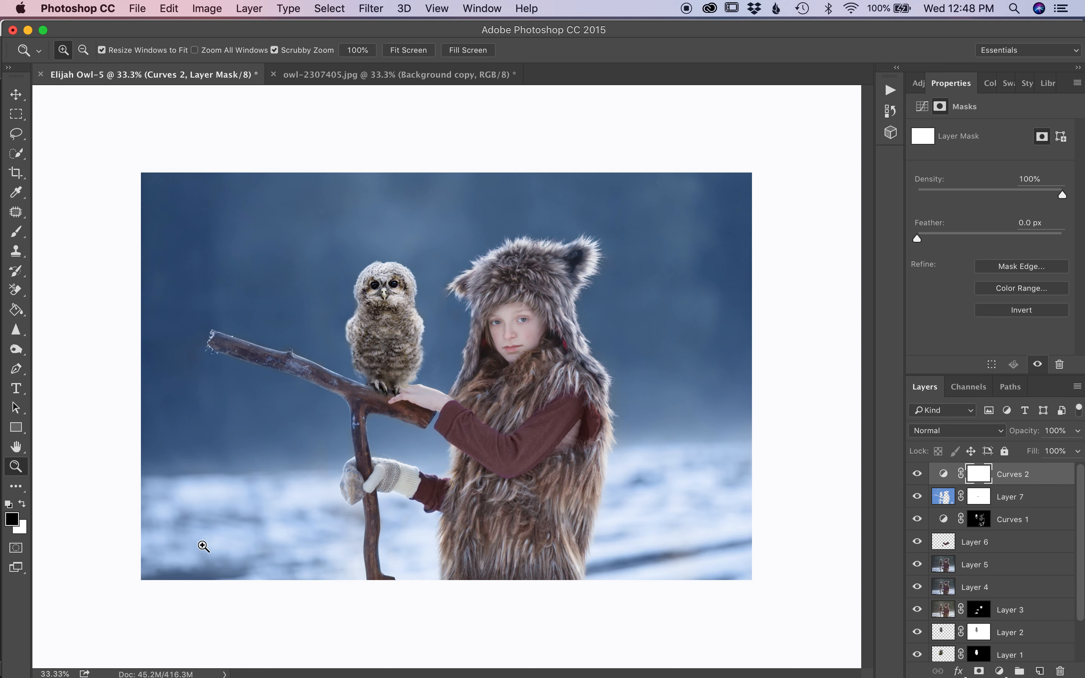
pyautogui.press('super+i')
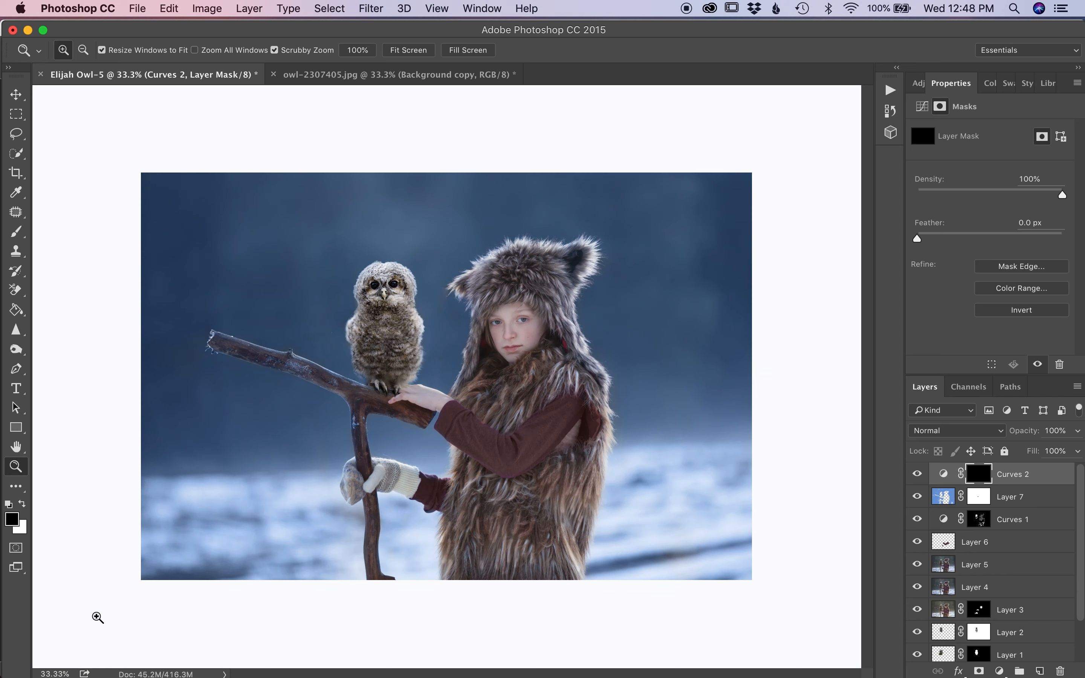
# Paint white on the Curves 2 mask with a large brush up to 700 px, lightening the background around the owl and child.
pyautogui.press('b')
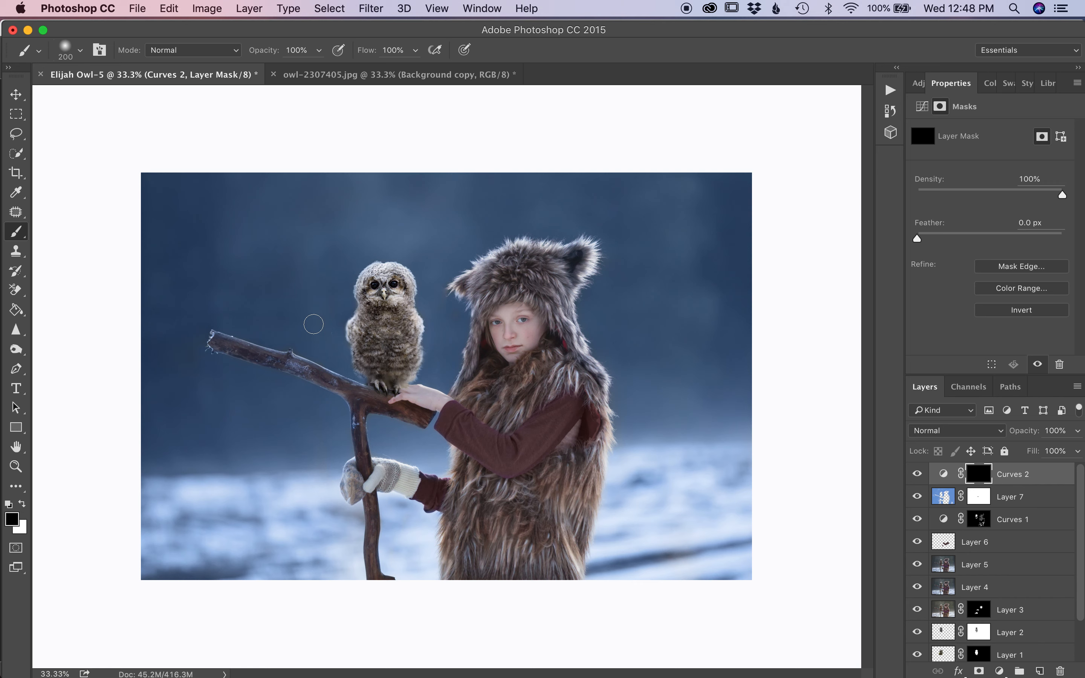
pyautogui.press(']')
pyautogui.press(']')
pyautogui.press(']')
pyautogui.press(']')
pyautogui.press(']')
pyautogui.press(']')
pyautogui.press(']')
pyautogui.press(']')
pyautogui.press(']')
pyautogui.press(']')
pyautogui.press('x')
pyautogui.moveTo(314, 270)
pyautogui.mouseDown()
pyautogui.moveTo(353, 223)
pyautogui.moveTo(303, 290)
pyautogui.moveTo(360, 225)
pyautogui.moveTo(377, 222)
pyautogui.mouseUp()
pyautogui.press('[')
pyautogui.press('[')
pyautogui.press('[')
pyautogui.moveTo(560, 215)
pyautogui.mouseDown()
pyautogui.moveTo(438, 247)
pyautogui.moveTo(431, 287)
pyautogui.moveTo(451, 308)
pyautogui.moveTo(434, 362)
pyautogui.moveTo(457, 310)
pyautogui.moveTo(465, 240)
pyautogui.moveTo(591, 218)
pyautogui.moveTo(625, 242)
pyautogui.moveTo(594, 324)
pyautogui.moveTo(632, 235)
pyautogui.moveTo(643, 393)
pyautogui.moveTo(643, 246)
pyautogui.mouseUp()
pyautogui.press('[')
pyautogui.press('[')
pyautogui.press('[')
pyautogui.press(']')
pyautogui.press(']')
pyautogui.press(']')
pyautogui.press(']')
pyautogui.moveTo(273, 268)
pyautogui.mouseDown()
pyautogui.moveTo(302, 321)
pyautogui.moveTo(315, 318)
pyautogui.moveTo(275, 278)
pyautogui.moveTo(278, 400)
pyautogui.moveTo(309, 424)
pyautogui.moveTo(382, 427)
pyautogui.moveTo(387, 437)
pyautogui.moveTo(424, 443)
pyautogui.moveTo(361, 404)
pyautogui.moveTo(431, 366)
pyautogui.moveTo(421, 366)
pyautogui.mouseUp()
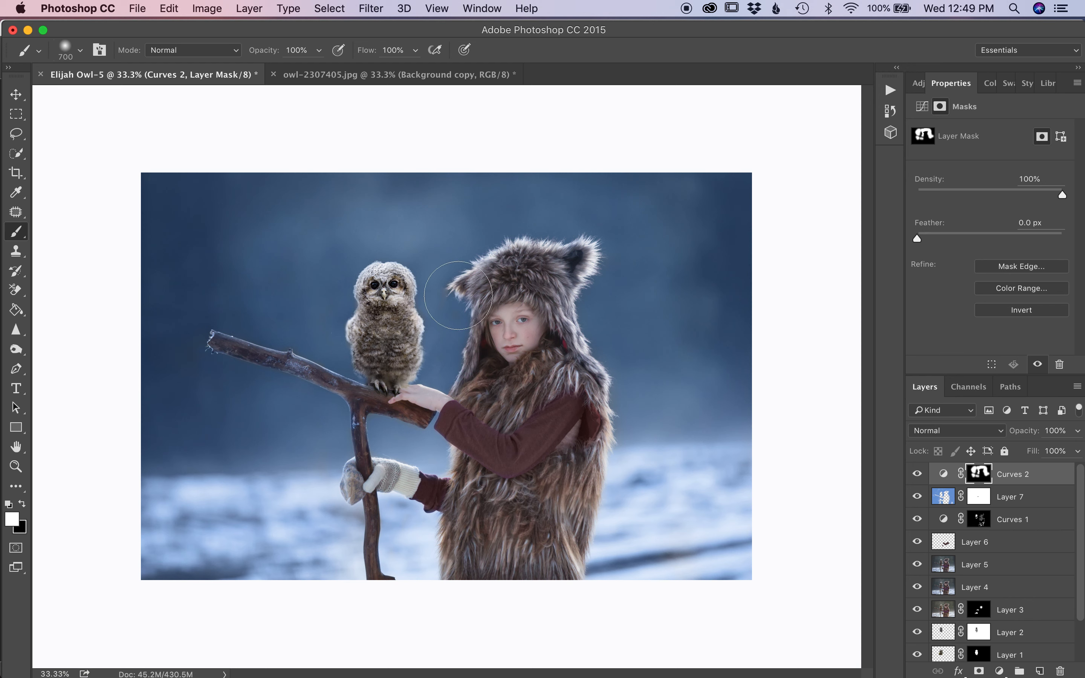
# Soften the lightened background around the fur hat using a 300 px white brush at 38% opacity.
pyautogui.click(318, 51)
pyautogui.click(275, 67)
pyautogui.press('[')
pyautogui.press('[')
pyautogui.press('[')
pyautogui.press('[')
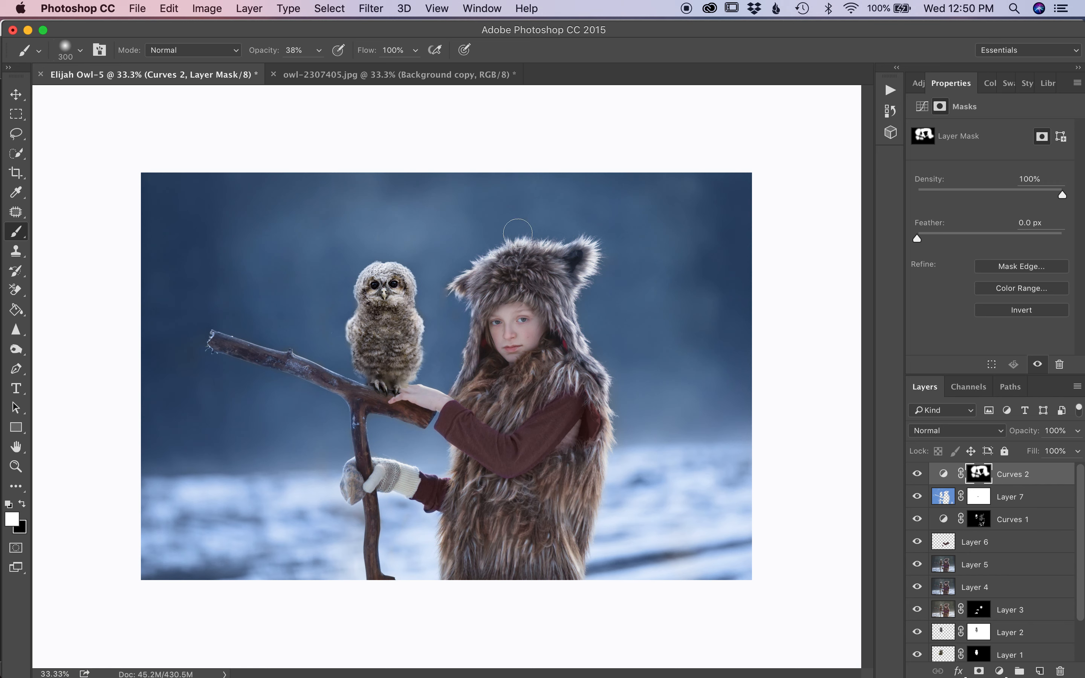
# Paint black on the Curves 2 mask at 100% opacity with an 800 px brush to reduce the lightening beside the child.
pyautogui.press('x')
pyautogui.click(319, 51)
pyautogui.moveTo(342, 71); pyautogui.dragTo(417, 74)
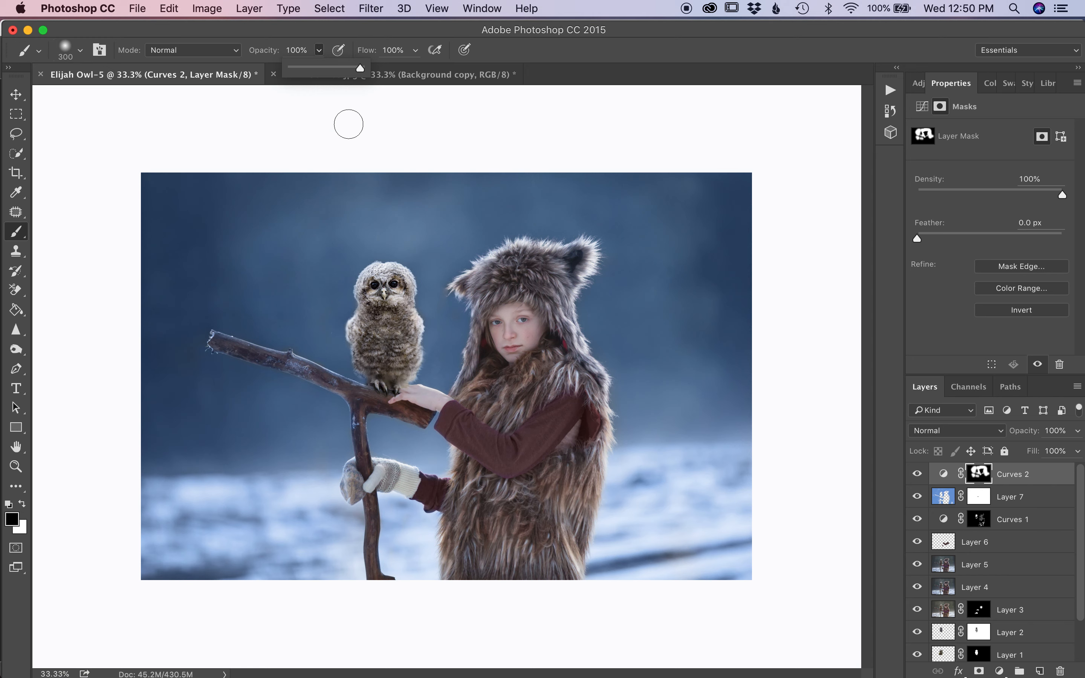
pyautogui.click(288, 39)
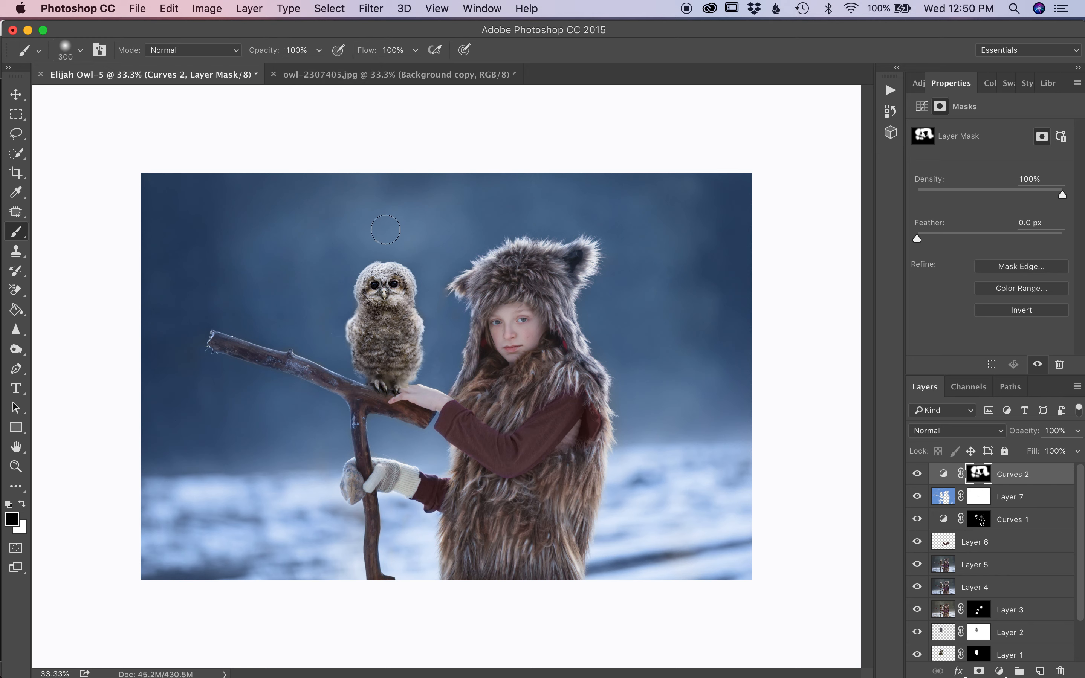
pyautogui.press(']')
pyautogui.press(']')
pyautogui.press(']')
pyautogui.press(']')
pyautogui.press(']')
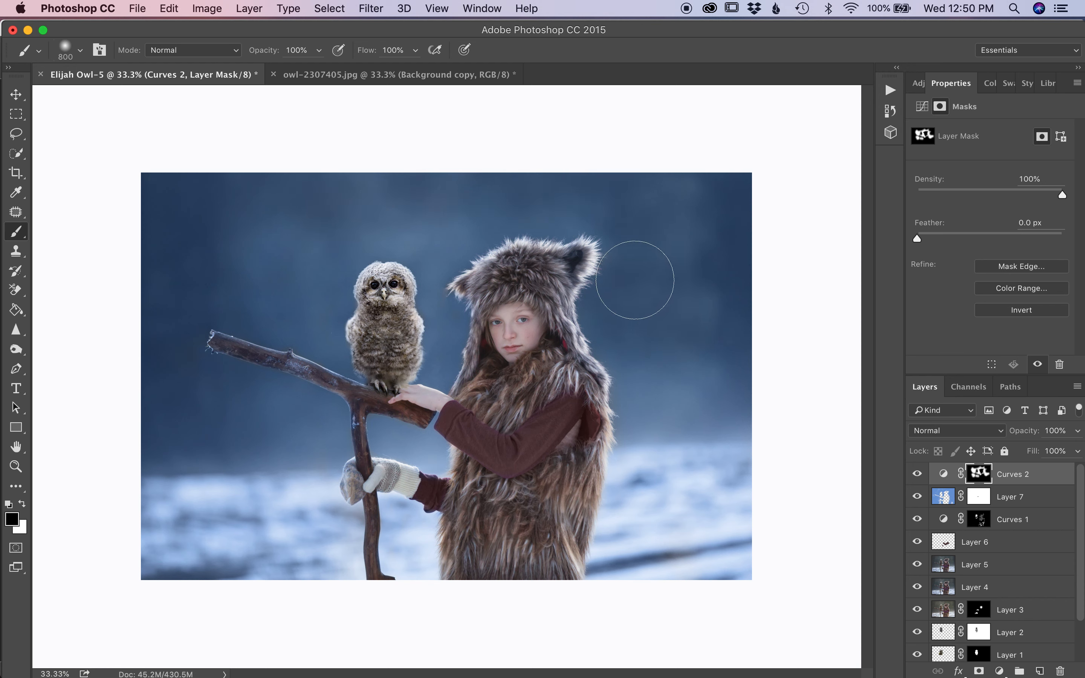
pyautogui.moveTo(649, 368)
pyautogui.mouseDown()
pyautogui.moveTo(649, 388)
pyautogui.moveTo(742, 376)
pyautogui.mouseUp()
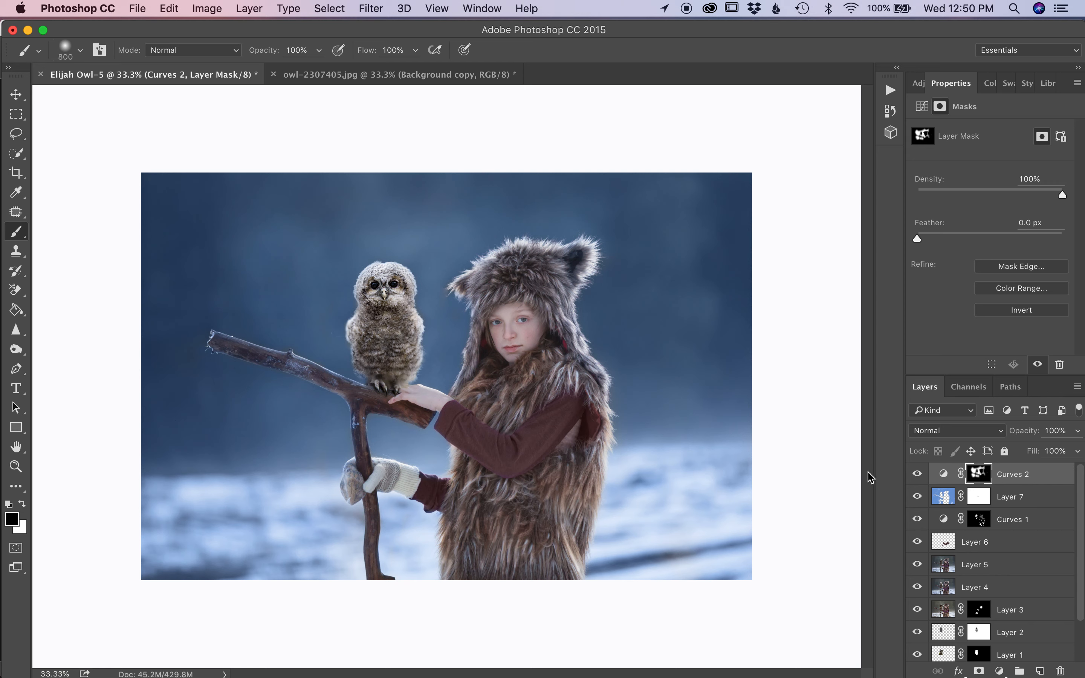
# Brighten the child's irises by painting white on the Curves 2 mask with a 15 px brush.
pyautogui.press('x')
pyautogui.press('z')
pyautogui.click(514, 325)
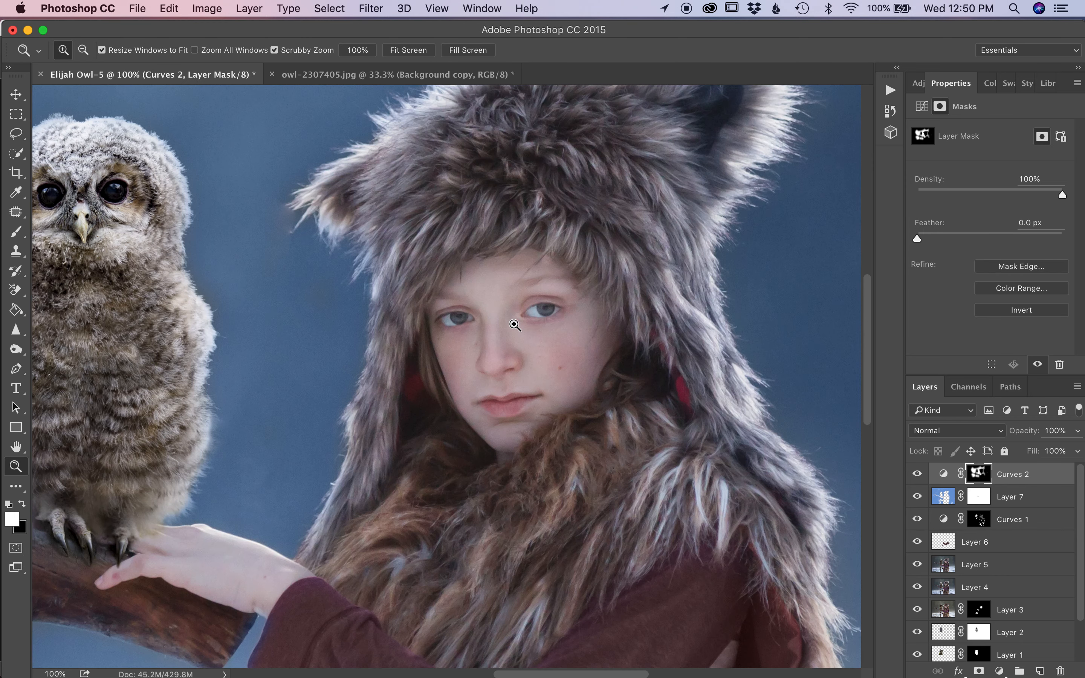
pyautogui.click(514, 325)
pyautogui.click(514, 325)
pyautogui.press('b')
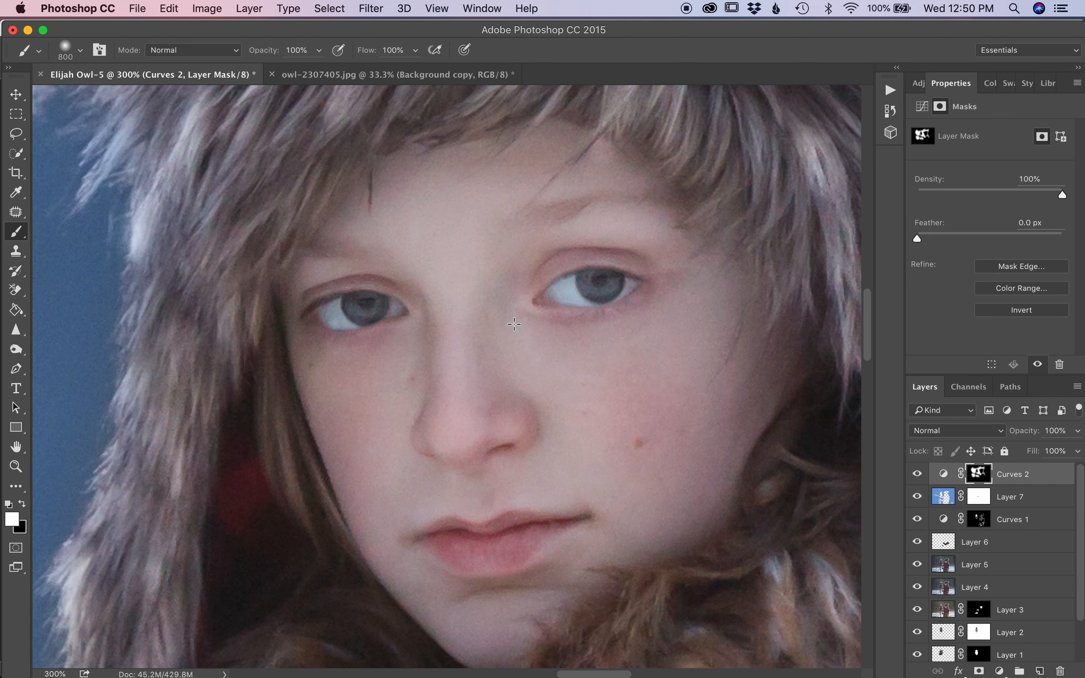
pyautogui.press('[')
pyautogui.press('[')
pyautogui.press('[')
pyautogui.press('[')
pyautogui.press('[')
pyautogui.press('[')
pyautogui.press('[')
pyautogui.press('[')
pyautogui.press('[')
pyautogui.press('[')
pyautogui.press('[')
pyautogui.press('[')
pyautogui.press('[')
pyautogui.press('[')
pyautogui.press('[')
pyautogui.press('[')
pyautogui.press('[')
pyautogui.press('[')
pyautogui.press('[')
pyautogui.press('[')
pyautogui.press('[')
pyautogui.press('[')
pyautogui.press('[')
pyautogui.press(']')
pyautogui.press(']')
pyautogui.press(']')
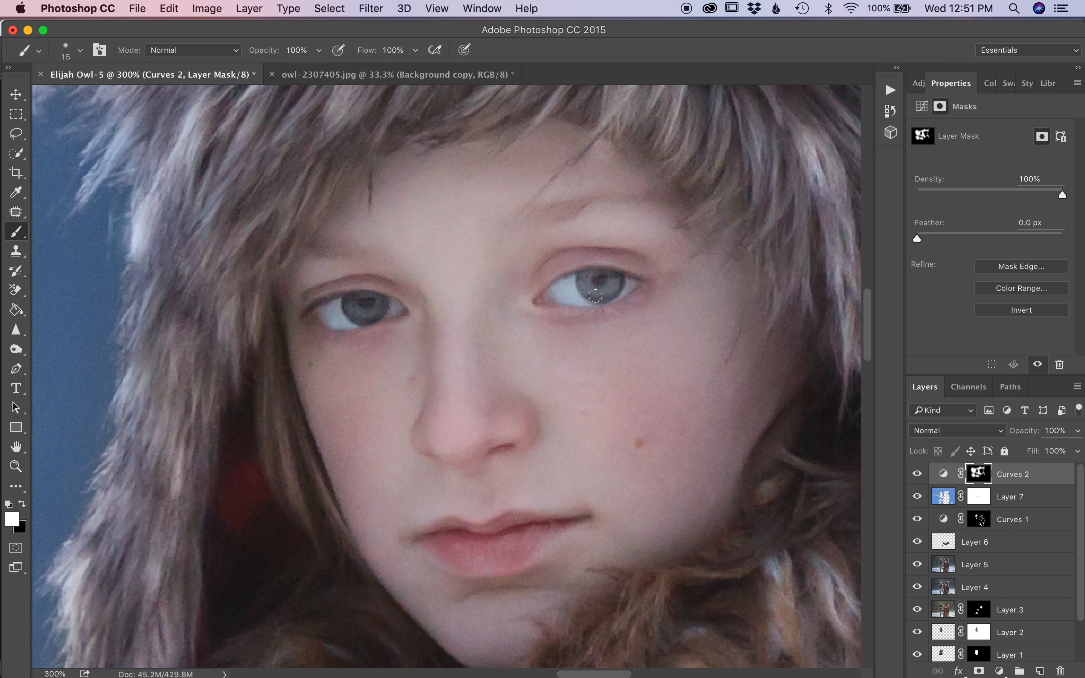
pyautogui.moveTo(364, 304)
pyautogui.mouseDown()
pyautogui.moveTo(382, 307)
pyautogui.moveTo(352, 316)
pyautogui.moveTo(356, 300)
pyautogui.moveTo(371, 298)
pyautogui.moveTo(352, 298)
pyautogui.moveTo(353, 310)
pyautogui.mouseUp()
# Inspect the owl's face up close, and compare the whole image with the Curves 2 layer hidden and shown.
pyautogui.hscroll(-15, 371, 318)
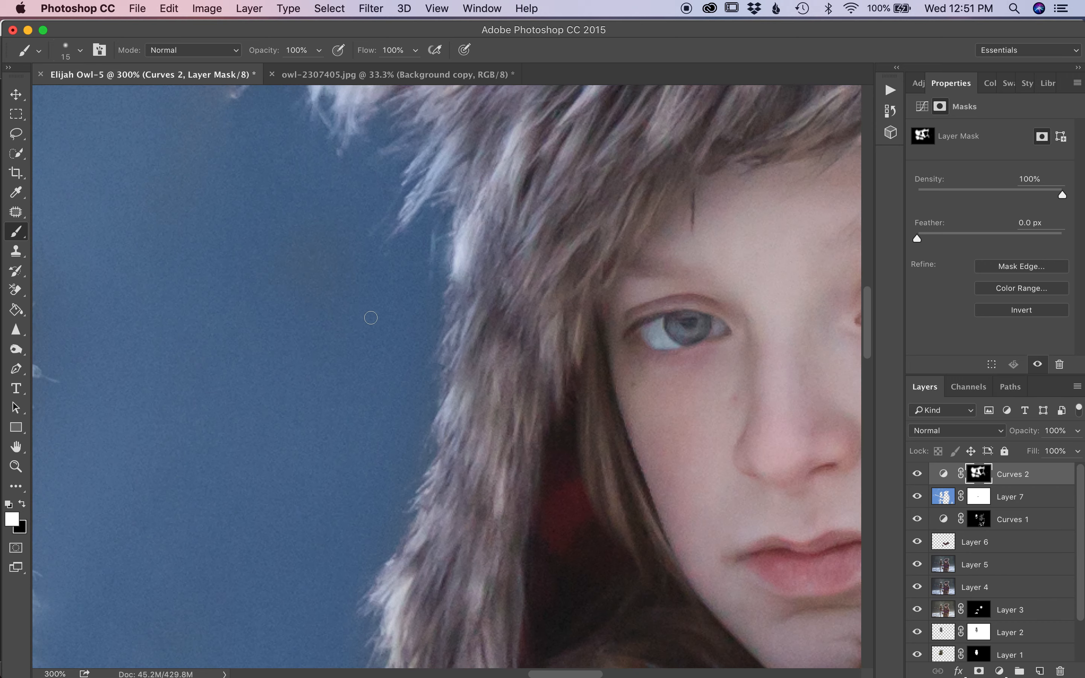
pyautogui.scroll(10, 371, 318)
pyautogui.hscroll(-7, 371, 318)
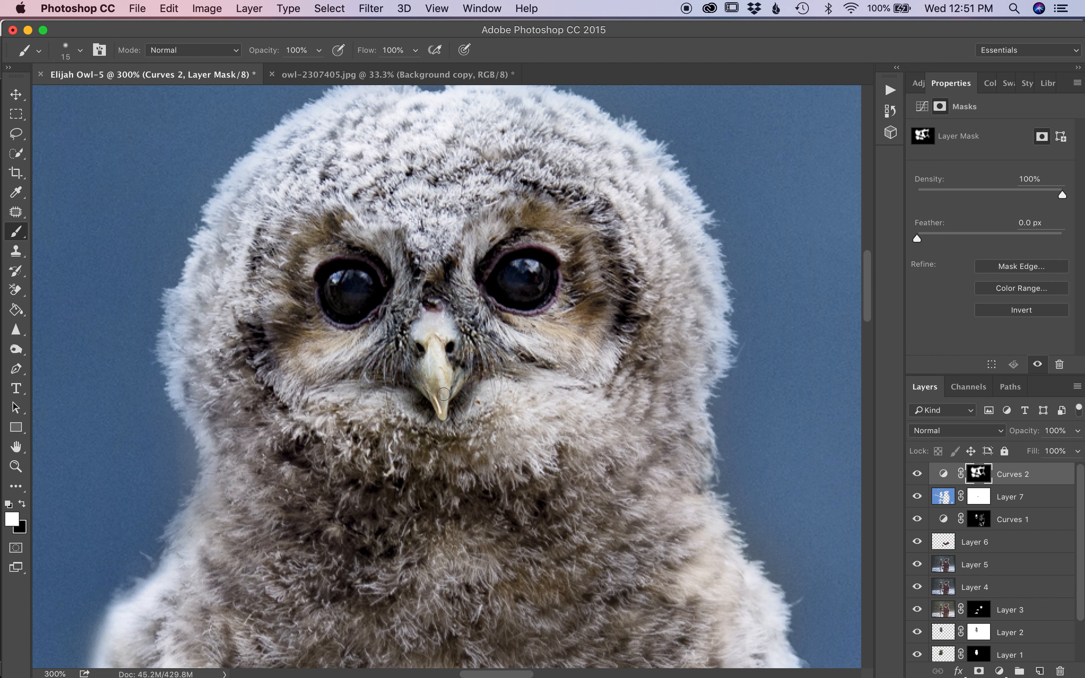
pyautogui.press('z')
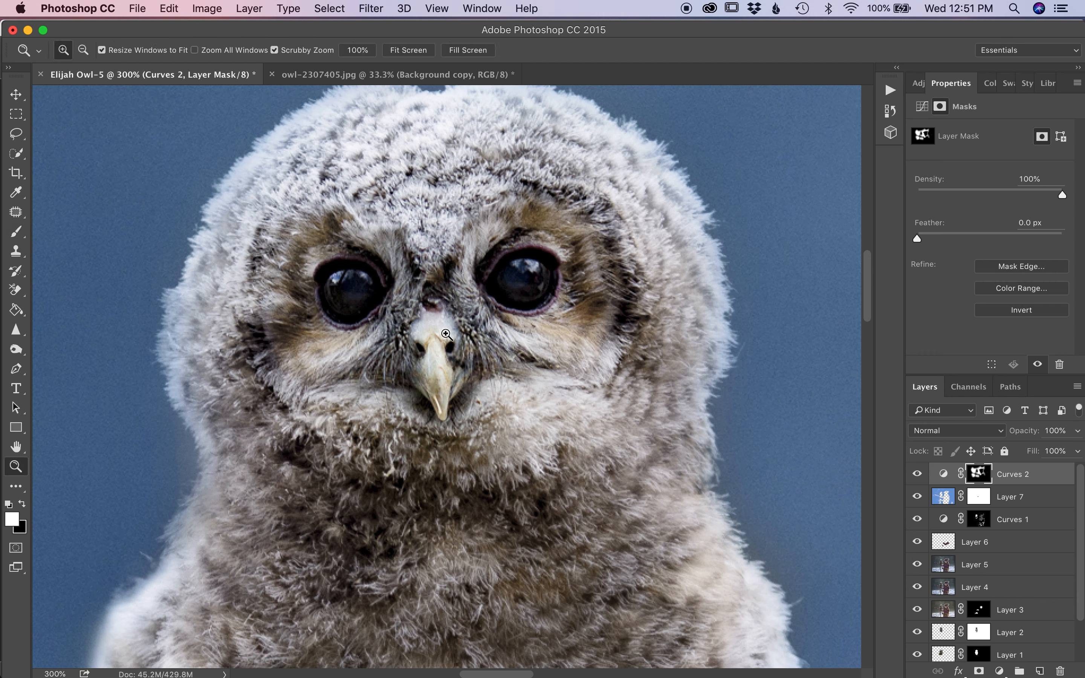
pyautogui.keyDown('alt'); pyautogui.click(446, 335); pyautogui.keyUp('alt')
pyautogui.keyDown('alt'); pyautogui.click(446, 334); pyautogui.keyUp('alt')
pyautogui.keyDown('alt'); pyautogui.click(446, 334); pyautogui.keyUp('alt')
pyautogui.keyDown('alt'); pyautogui.click(446, 334); pyautogui.keyUp('alt')
pyautogui.keyDown('alt'); pyautogui.click(446, 334); pyautogui.keyUp('alt')
pyautogui.keyDown('alt'); pyautogui.click(446, 334); pyautogui.keyUp('alt')
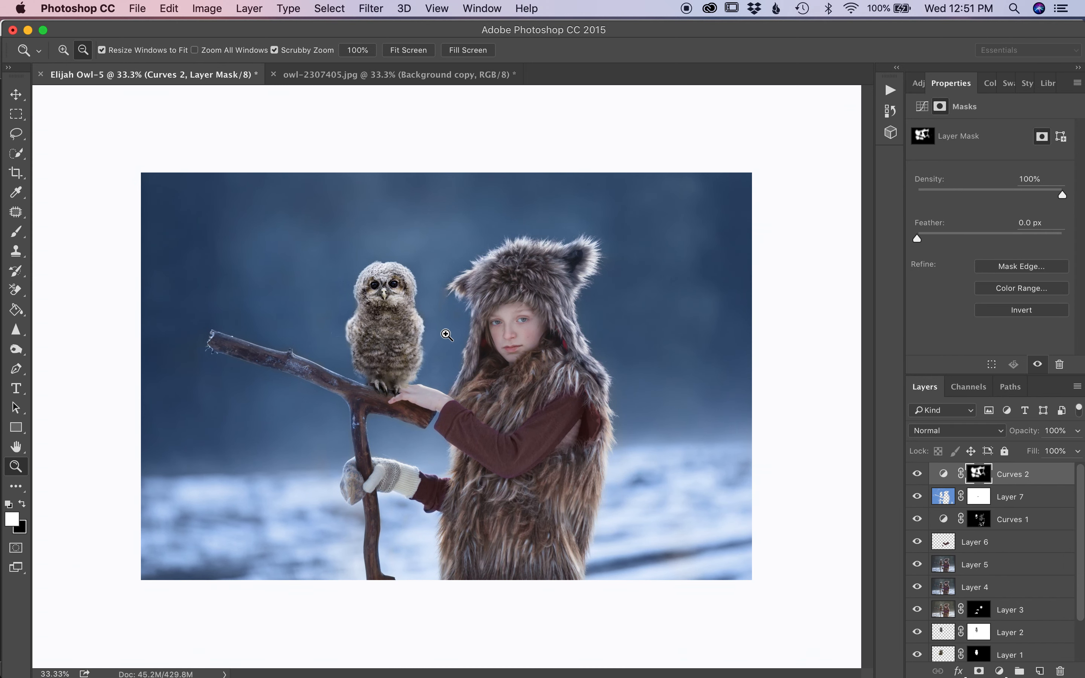
pyautogui.click(917, 475)
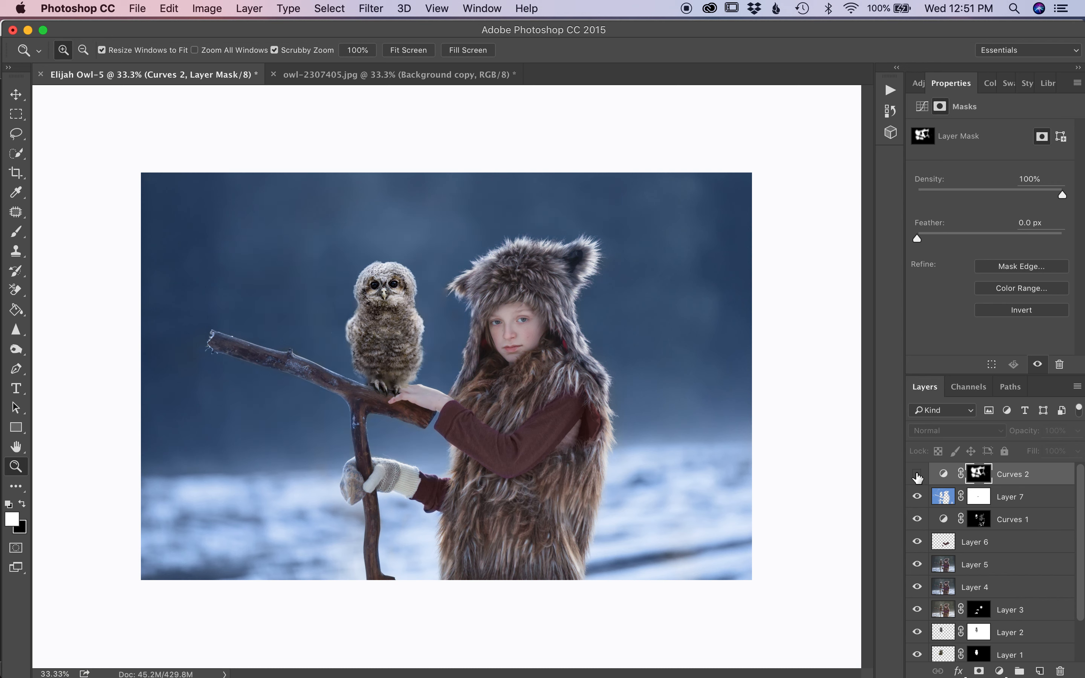
pyautogui.click(917, 475)
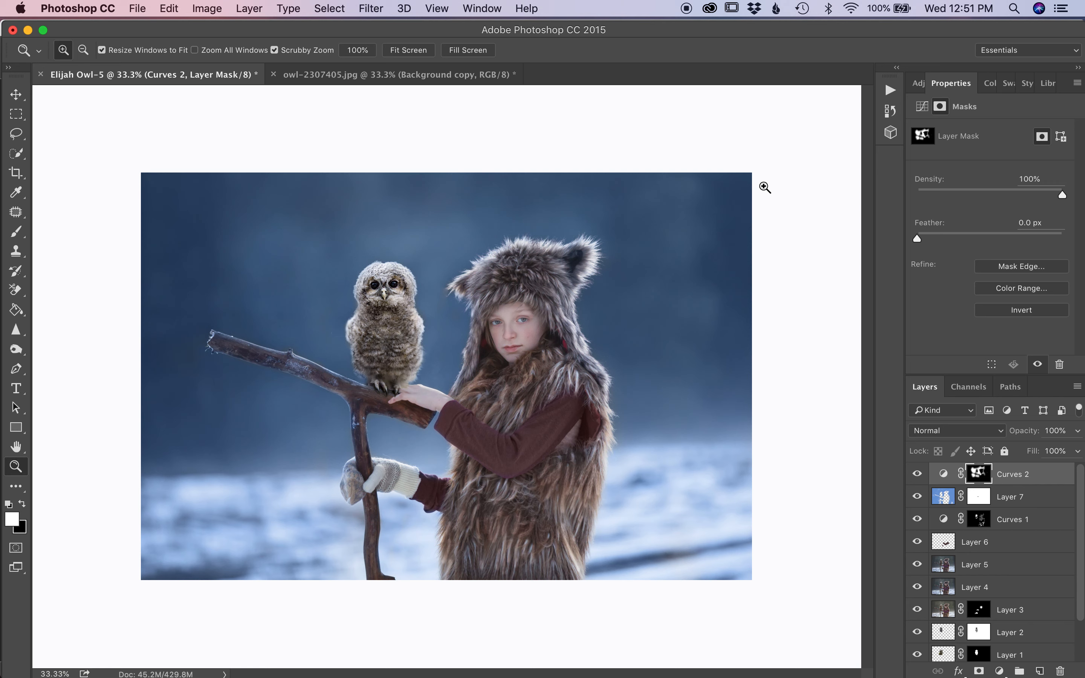
# Switch to Adobe Bridge and search the Pictures folder and its subfolders for "snow".
pyautogui.moveTo(519, 671)
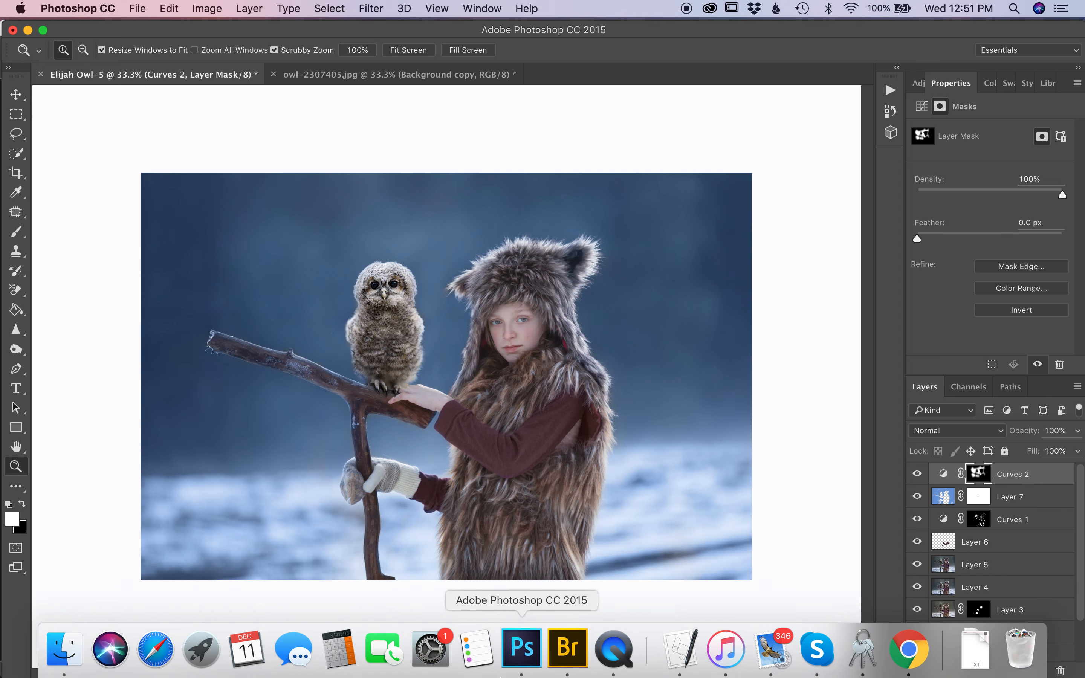
pyautogui.click(567, 657)
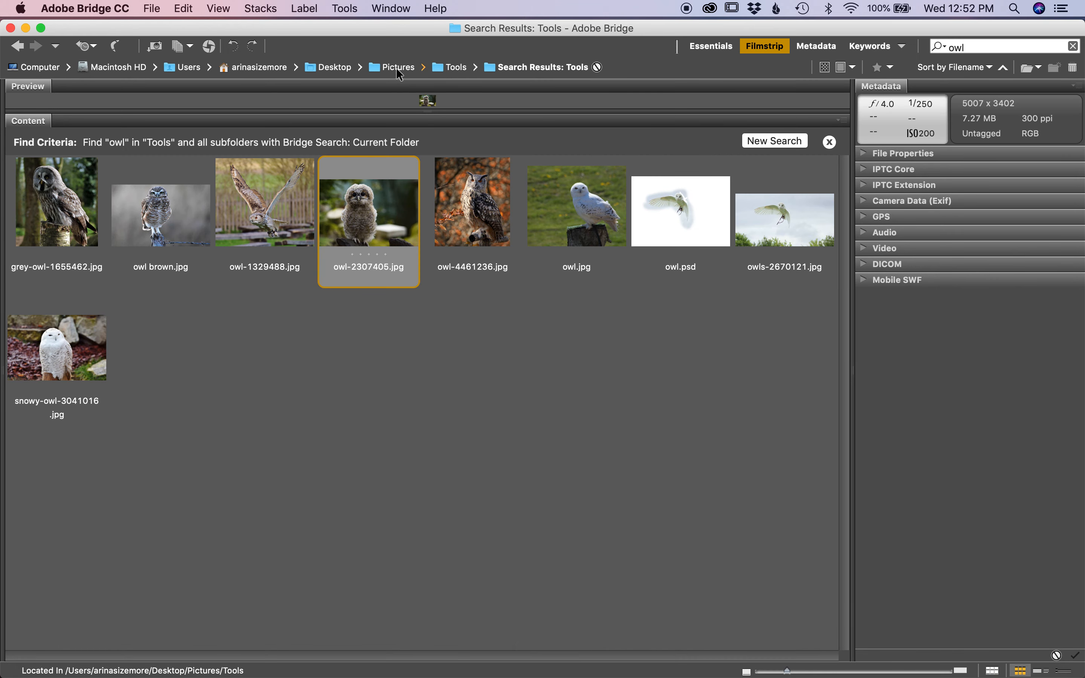
pyautogui.click(395, 66)
pyautogui.click(975, 45)
pyautogui.write('snow')
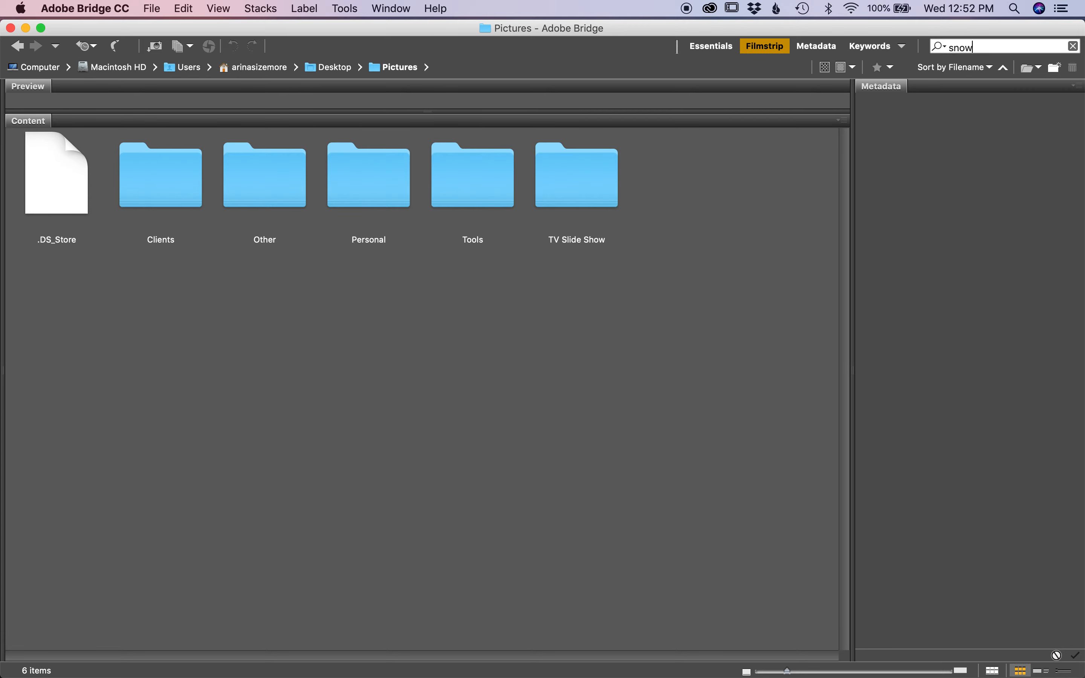
pyautogui.press('Return')
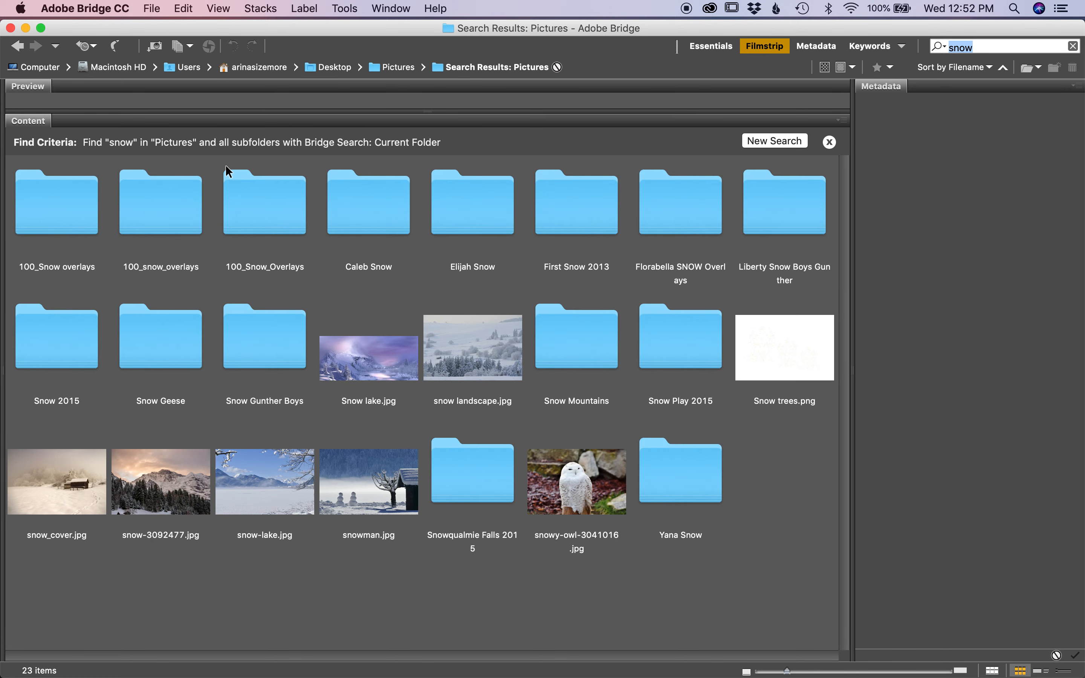
# Open the 100_Snow overlays folder and look through its snow overlay images for one suited to the portrait.
pyautogui.doubleClick(76, 193)
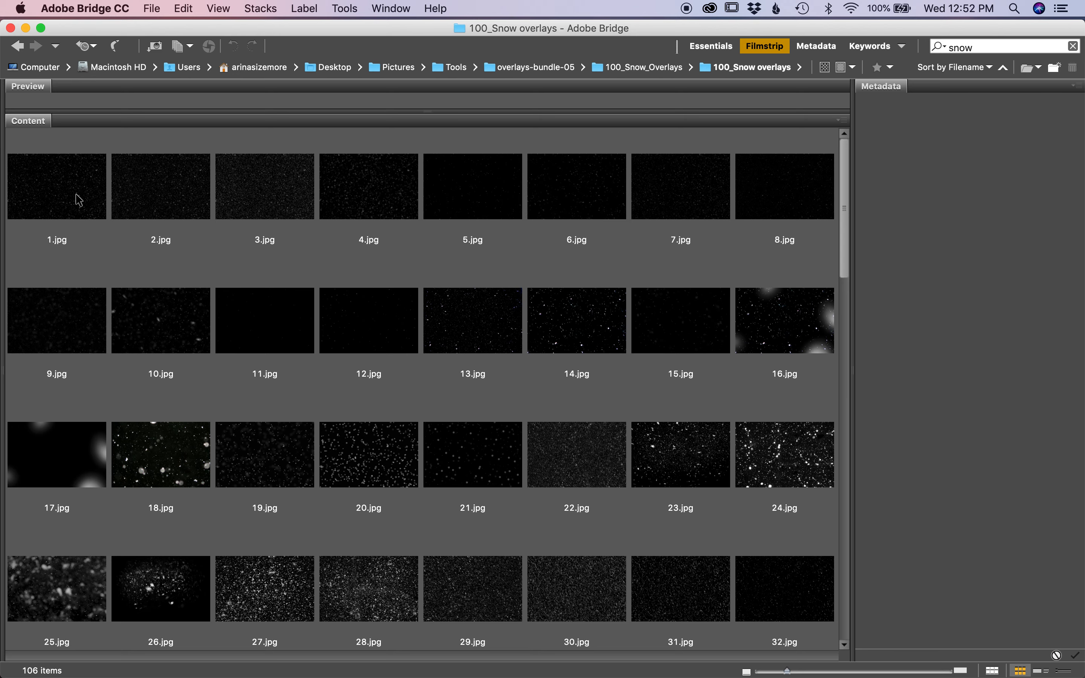
pyautogui.scroll(-15, 163, 395)
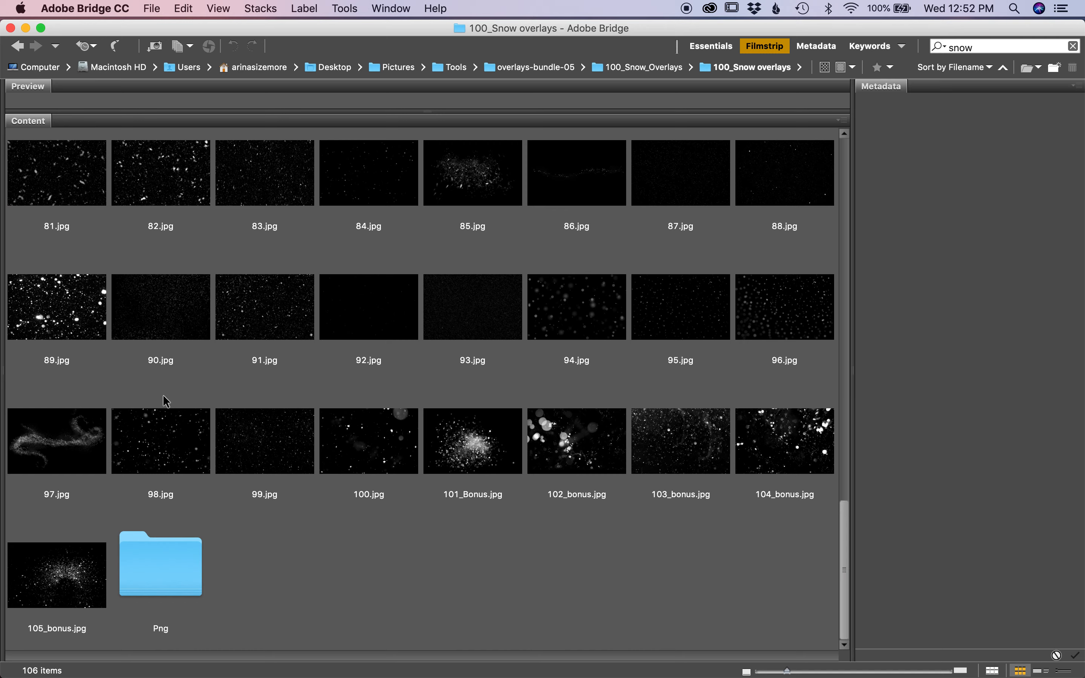
pyautogui.scroll(10, 163, 394)
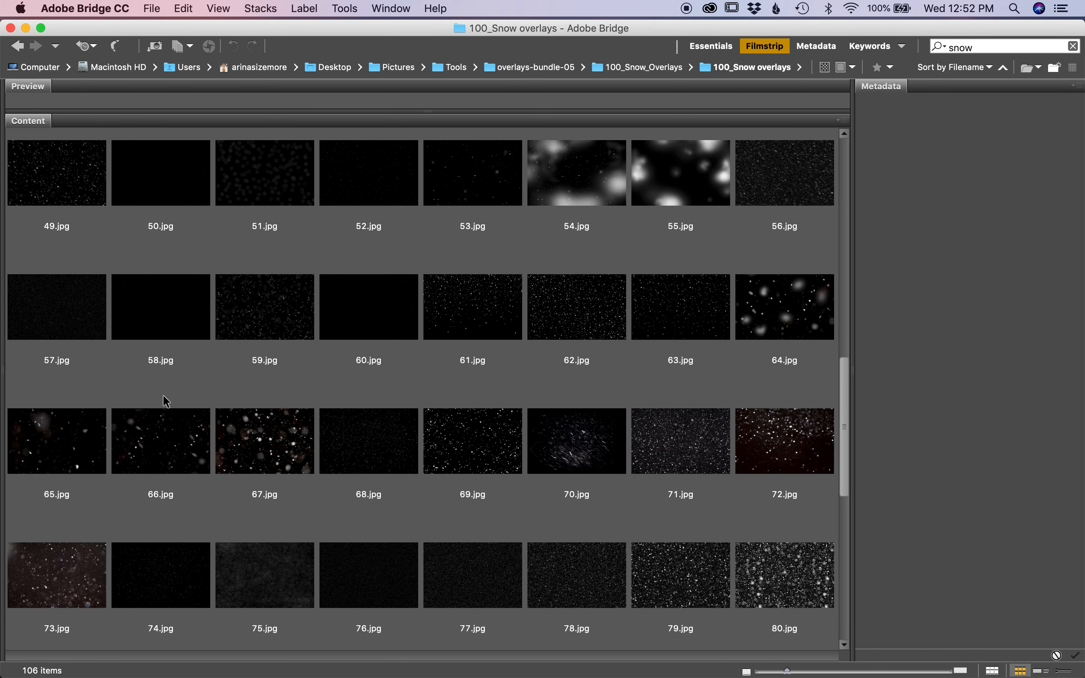
pyautogui.scroll(5, 166, 400)
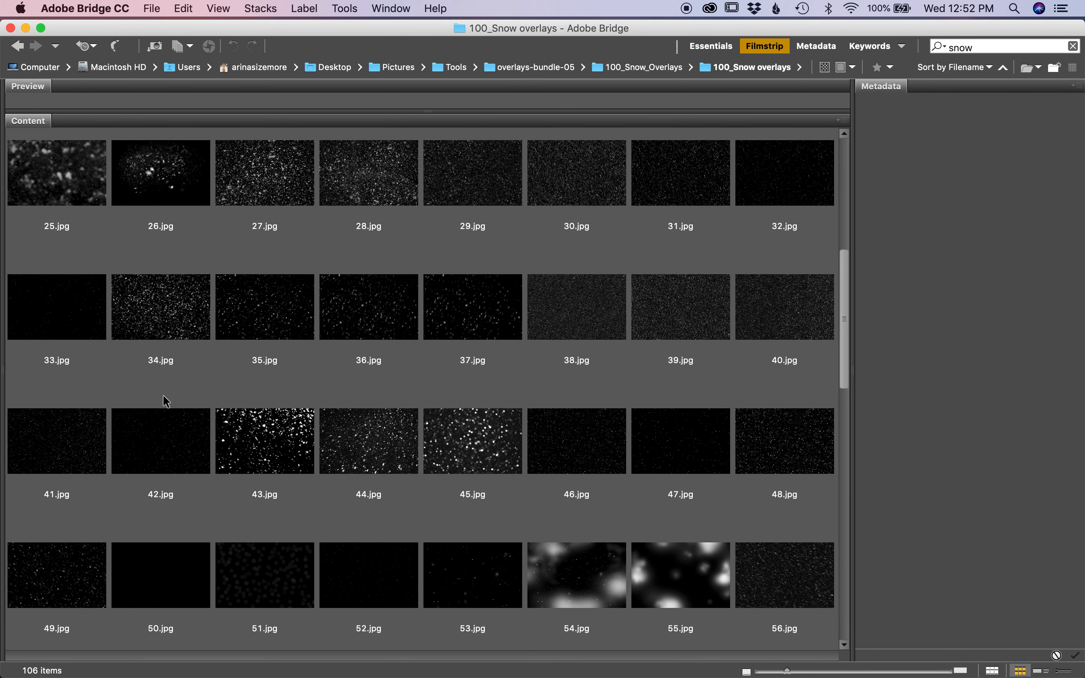
pyautogui.scroll(5, 165, 401)
pyautogui.scroll(-15, 163, 396)
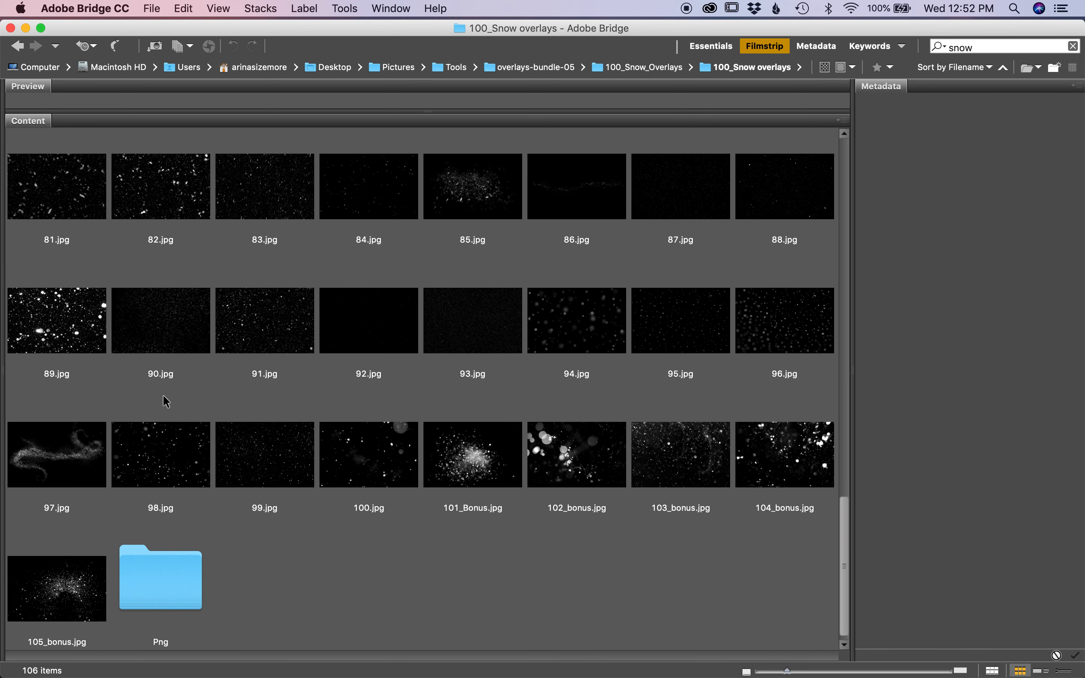
pyautogui.scroll(2, 163, 396)
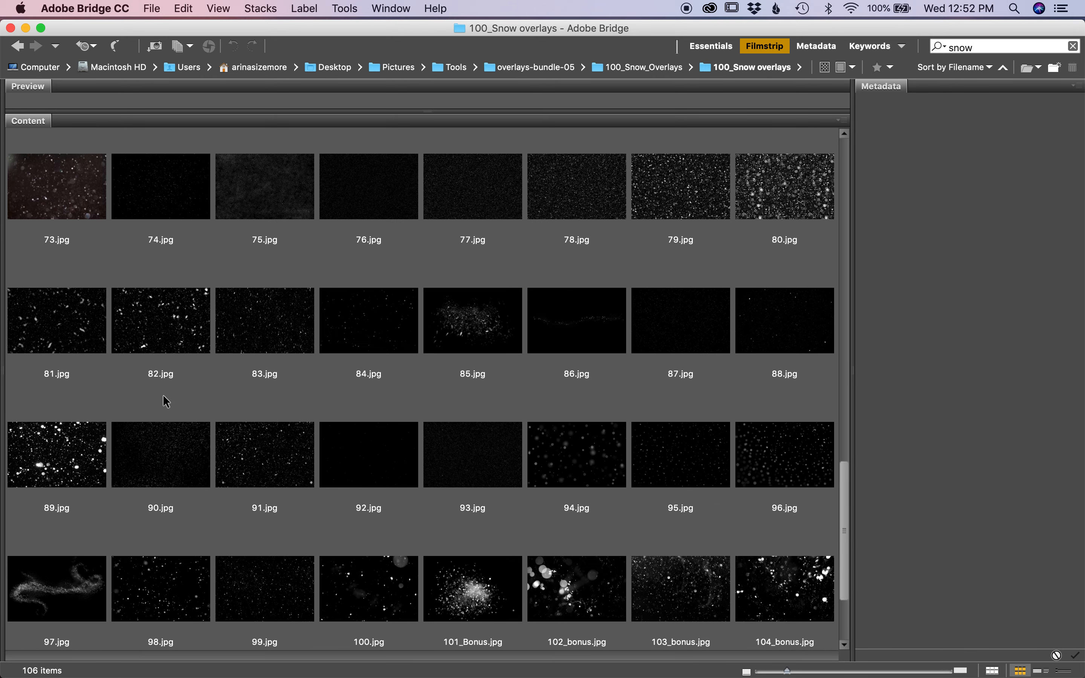
pyautogui.scroll(15, 163, 397)
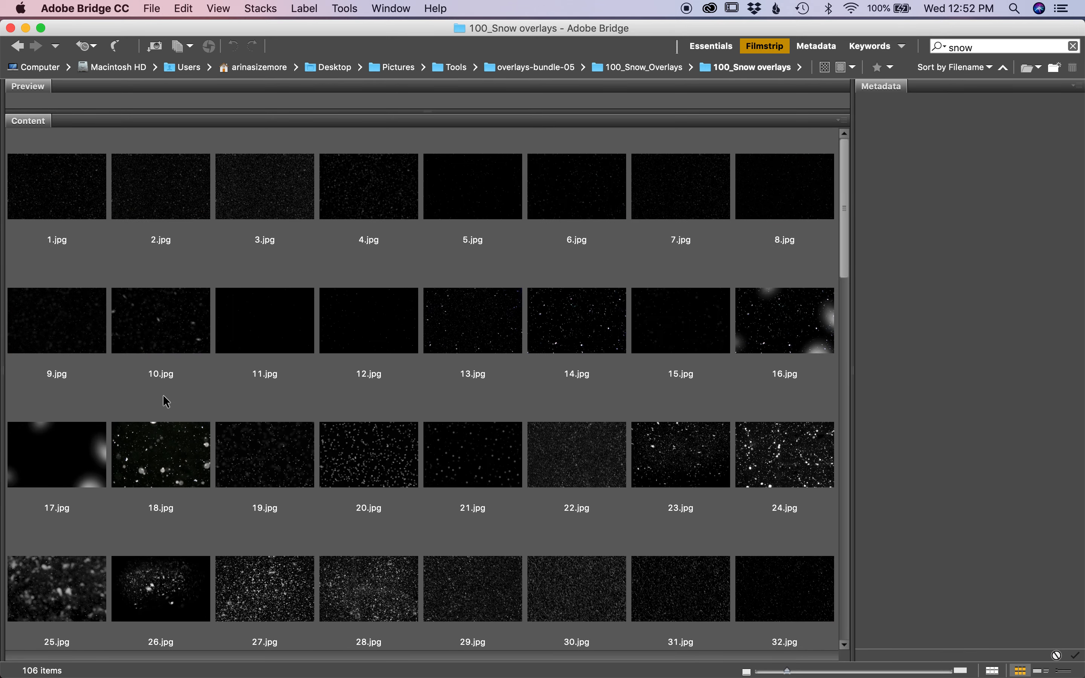
pyautogui.scroll(-1, 162, 394)
# Preview the snow overlay 18.jpg and open it in Photoshop.
pyautogui.click(163, 340)
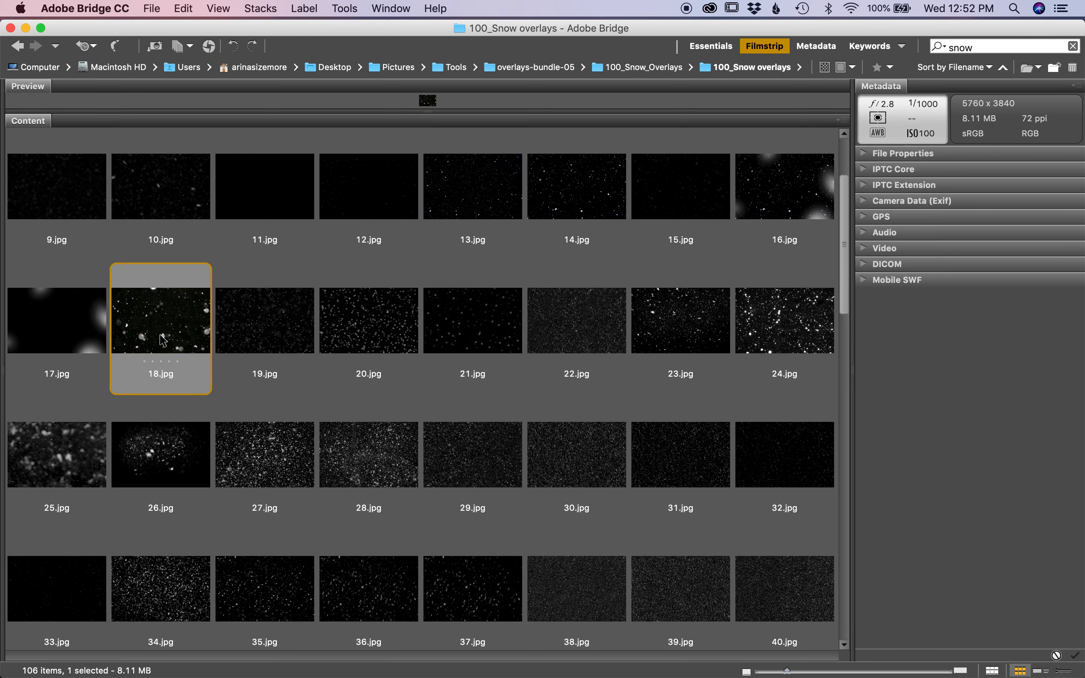
pyautogui.press('space')
pyautogui.press('space')
pyautogui.doubleClick(178, 338)
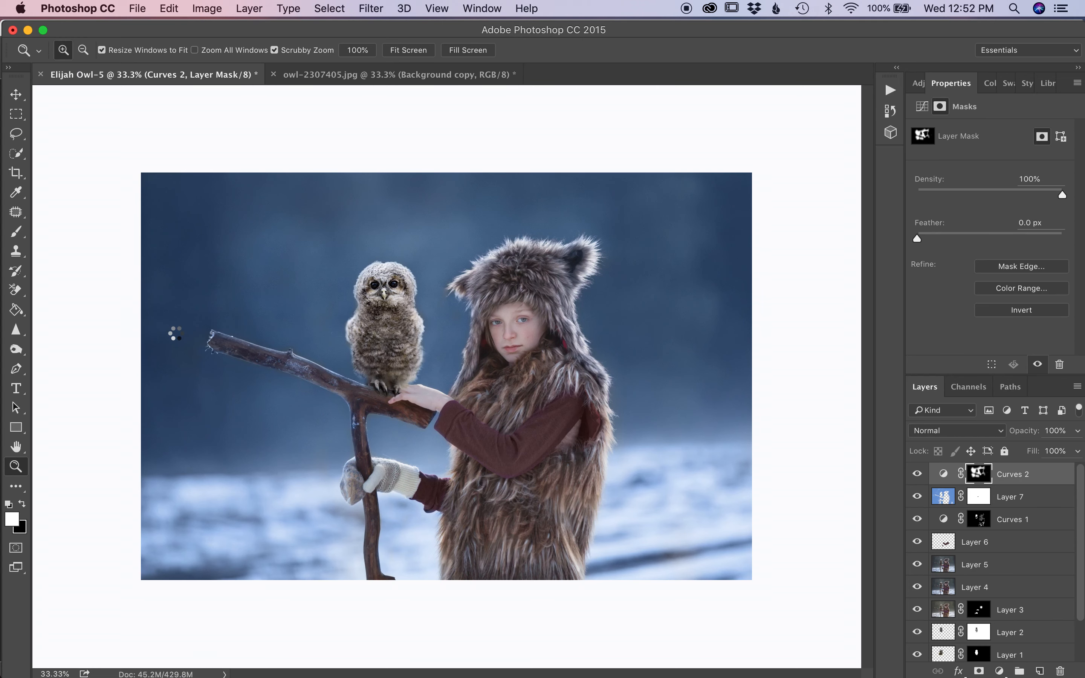
# Duplicate the Background layer of 18.jpg and move the copy into the portrait document so it covers the whole image.
pyautogui.moveTo(970, 479); pyautogui.dragTo(1041, 671)
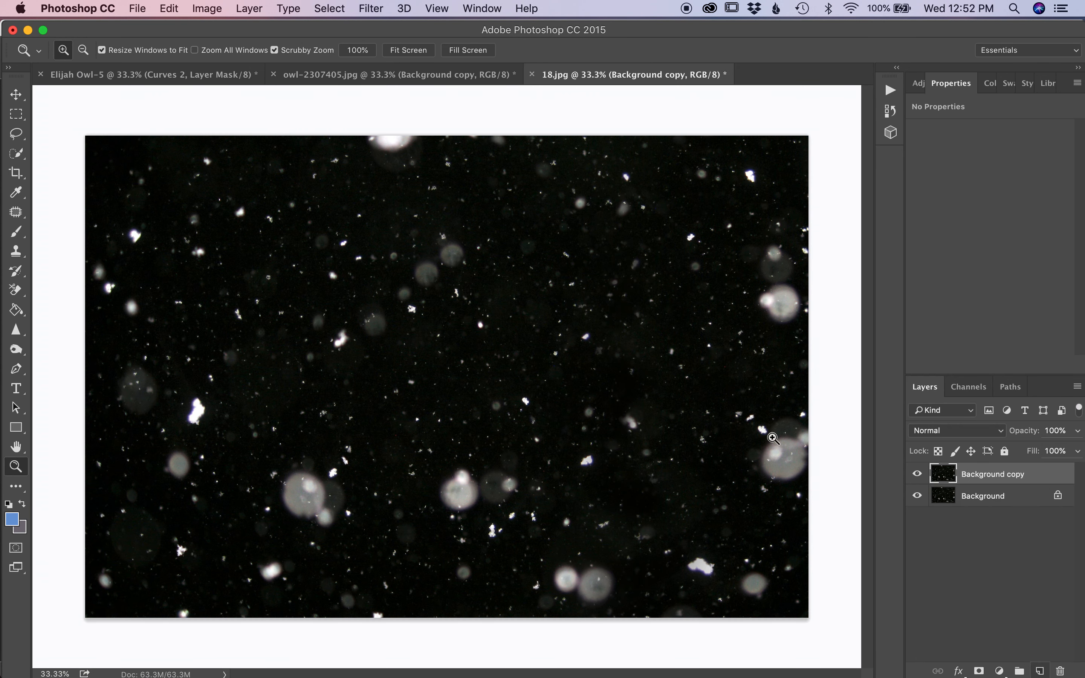
pyautogui.press('v')
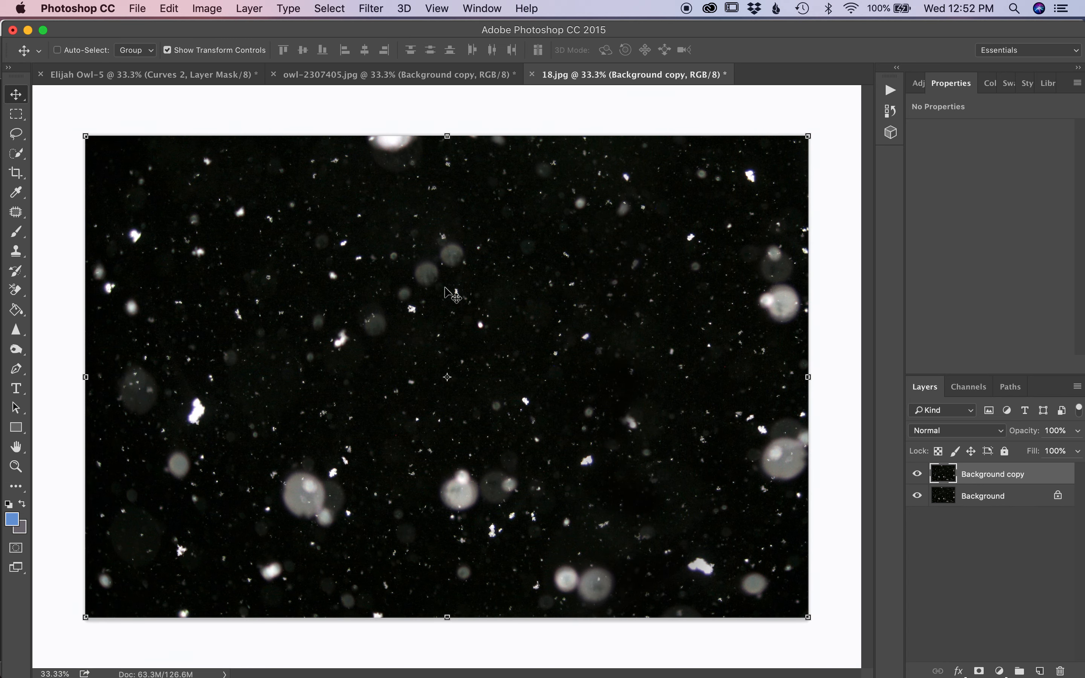
pyautogui.moveTo(319, 234); pyautogui.dragTo(371, 250)
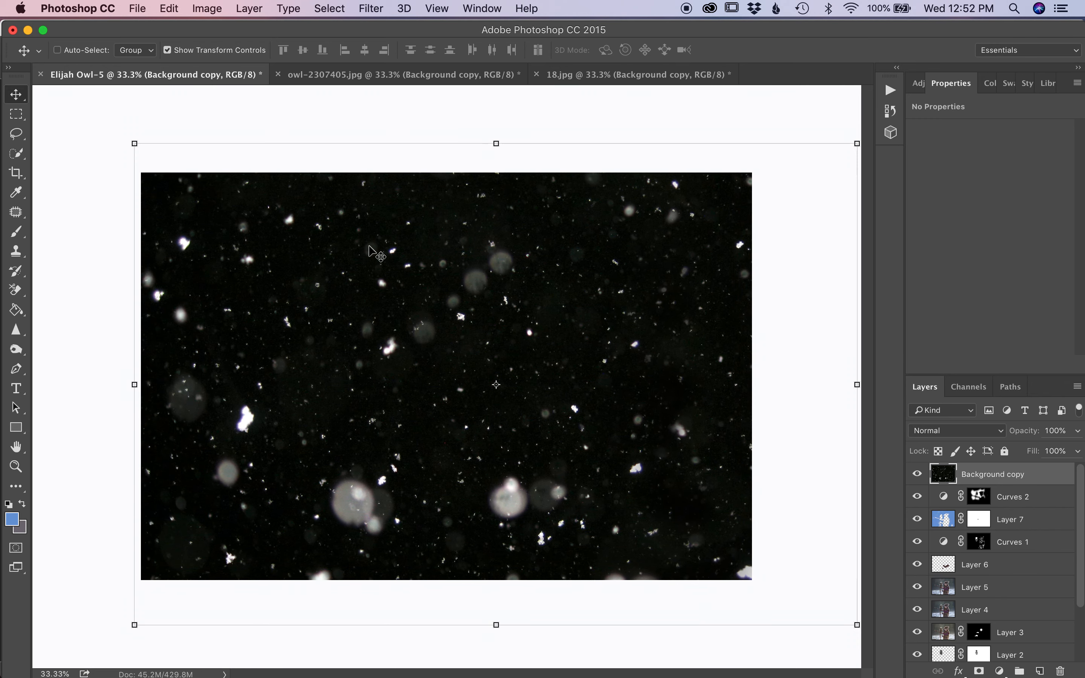
# Set the snow overlay layer's blend mode to Screen and add a layer mask to it.
pyautogui.click(922, 433)
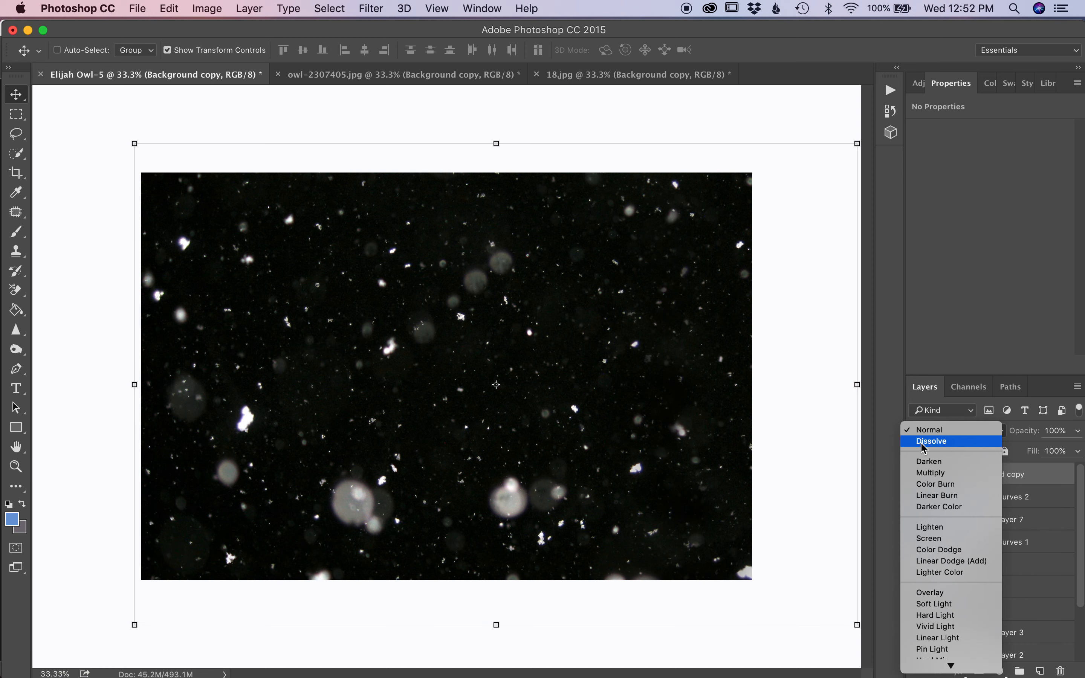
pyautogui.click(929, 541)
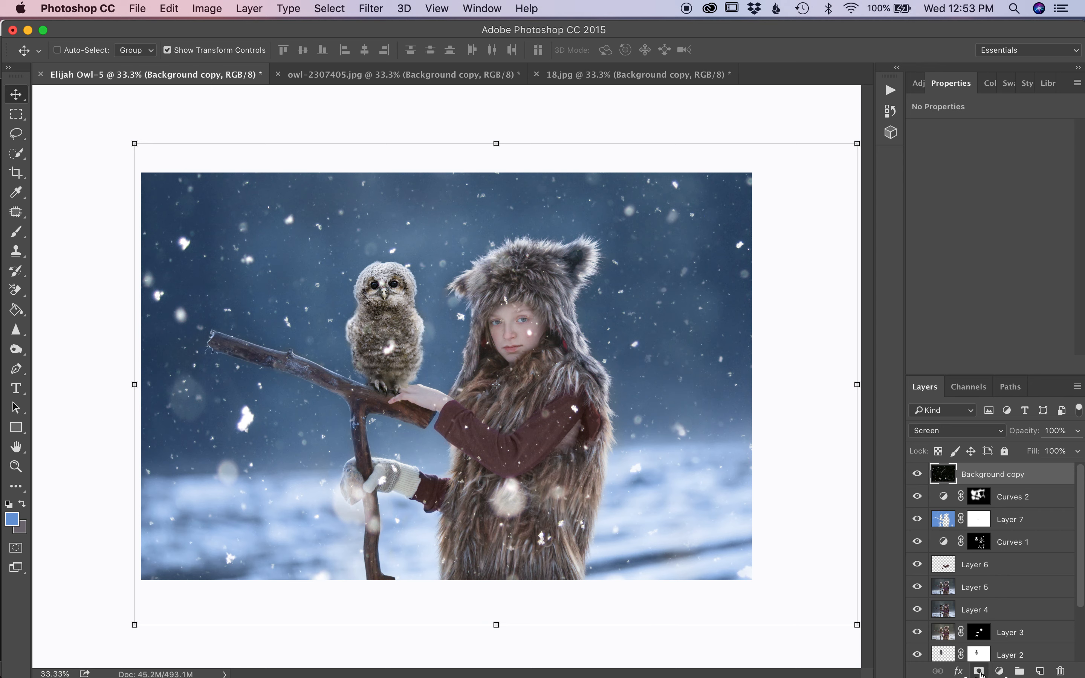
pyautogui.click(979, 671)
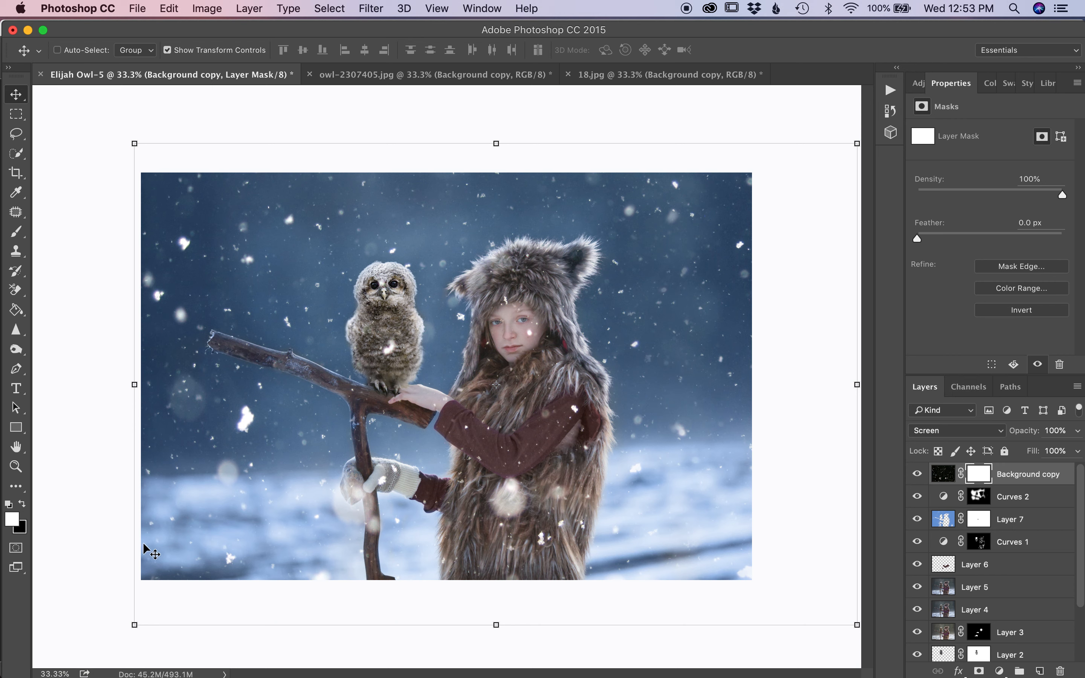
# Paint black on the snow layer's mask at 100% opacity to clear the flakes from the child's face and the owl.
pyautogui.press('x')
pyautogui.press('b')
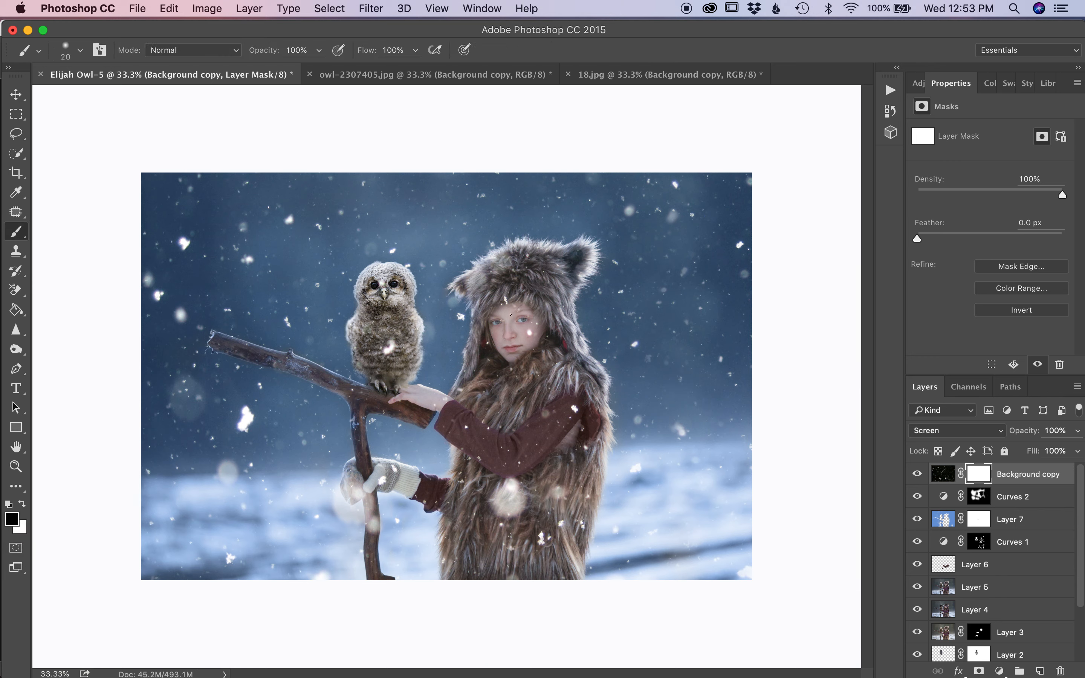
pyautogui.press(']')
pyautogui.press(']')
pyautogui.press(']')
pyautogui.press(']')
pyautogui.press(']')
pyautogui.press(']')
pyautogui.press(']')
pyautogui.press(']')
pyautogui.press(']')
pyautogui.press(']')
pyautogui.press(']')
pyautogui.press(']')
pyautogui.press(']')
pyautogui.press(']')
pyautogui.press(']')
pyautogui.press(']')
pyautogui.press(']')
pyautogui.moveTo(476, 316)
pyautogui.mouseDown()
pyautogui.moveTo(512, 294)
pyautogui.moveTo(503, 305)
pyautogui.moveTo(522, 332)
pyautogui.moveTo(509, 358)
pyautogui.mouseUp()
pyautogui.press('[')
pyautogui.moveTo(384, 296)
pyautogui.mouseDown()
pyautogui.moveTo(387, 349)
pyautogui.moveTo(379, 292)
pyautogui.mouseUp()
pyautogui.press(']')
pyautogui.press(']')
pyautogui.press(']')
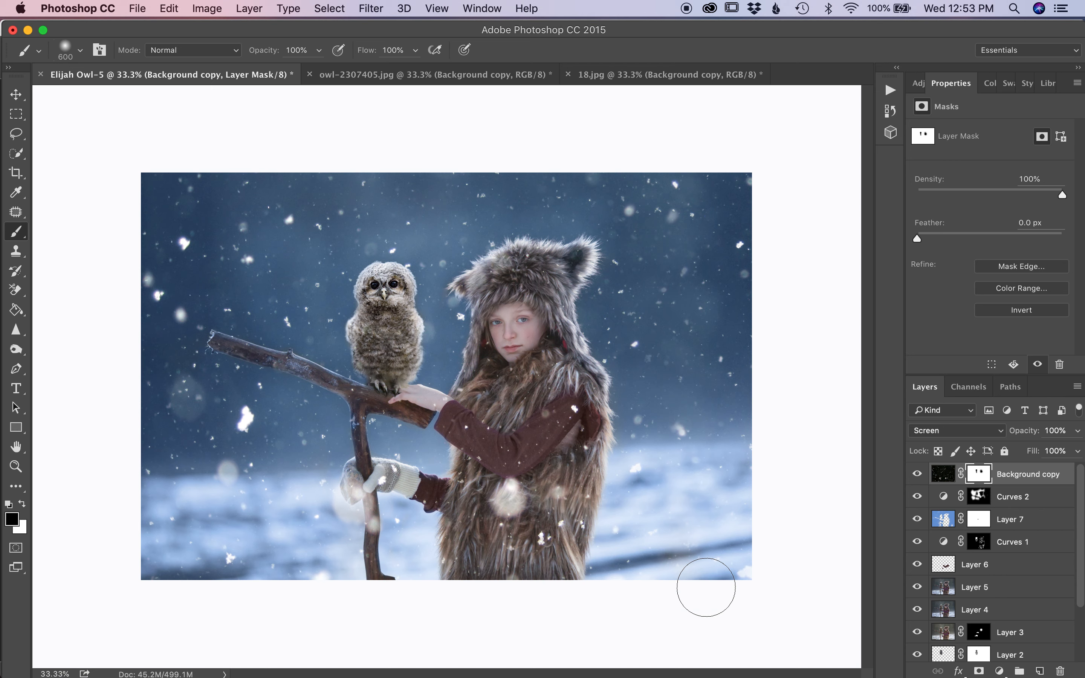
# Add a Curves adjustment layer above the snow overlay and darken the midtones, bringing input 139 to output 116.
pyautogui.click(918, 84)
pyautogui.click(985, 119)
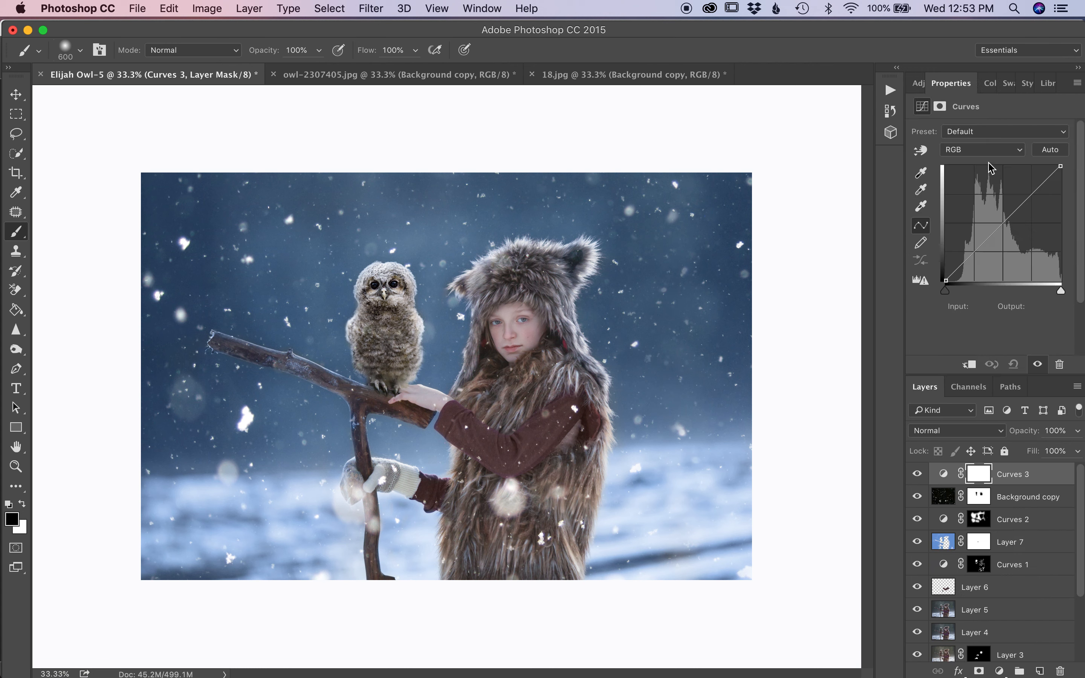
pyautogui.click(1003, 223)
pyautogui.moveTo(1003, 223); pyautogui.dragTo(1008, 229)
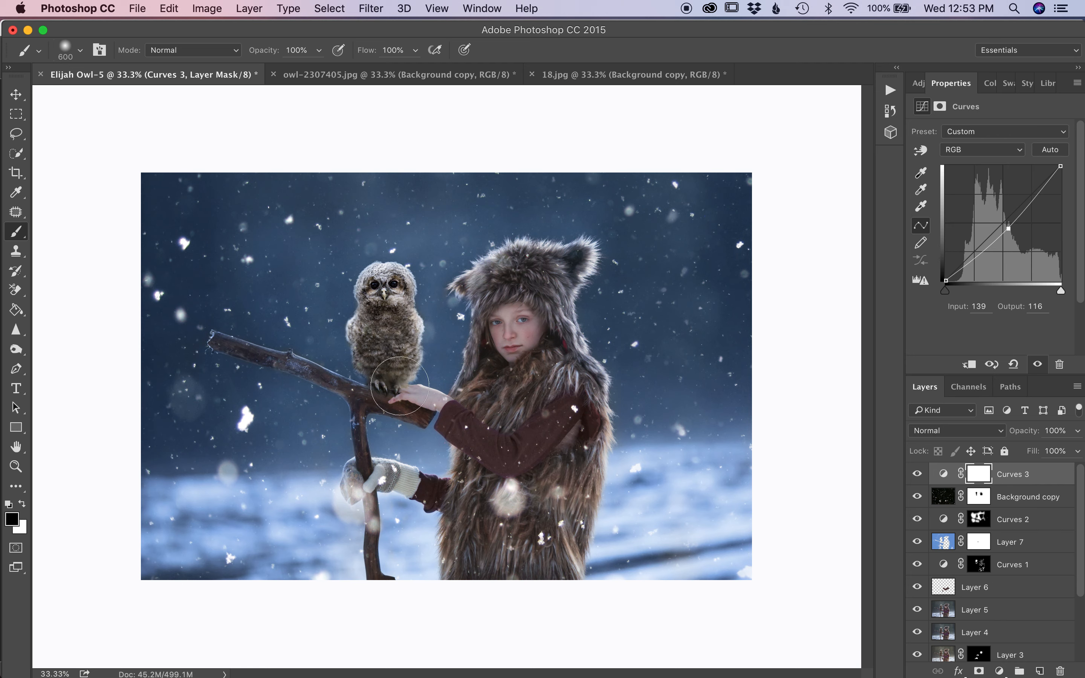
# Paint black on the Curves 3 mask with a 3000 px brush over the owl and child, keeping the darkening around the edges.
pyautogui.press(']')
pyautogui.press(']')
pyautogui.press(']')
pyautogui.press(']')
pyautogui.press(']')
pyautogui.press(']')
pyautogui.press(']')
pyautogui.press(']')
pyautogui.press(']')
pyautogui.press(']')
pyautogui.press(']')
pyautogui.press(']')
pyautogui.press(']')
pyautogui.press(']')
pyautogui.press(']')
pyautogui.press(']')
pyautogui.press(']')
pyautogui.press(']')
pyautogui.press(']')
pyautogui.press(']')
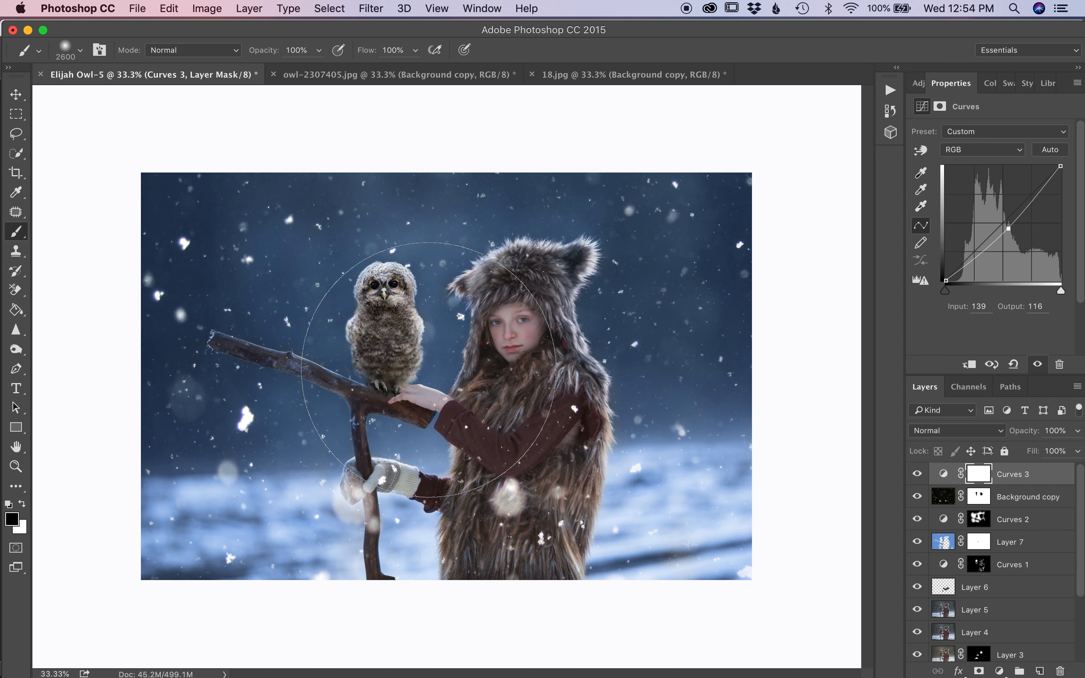
pyautogui.press(']')
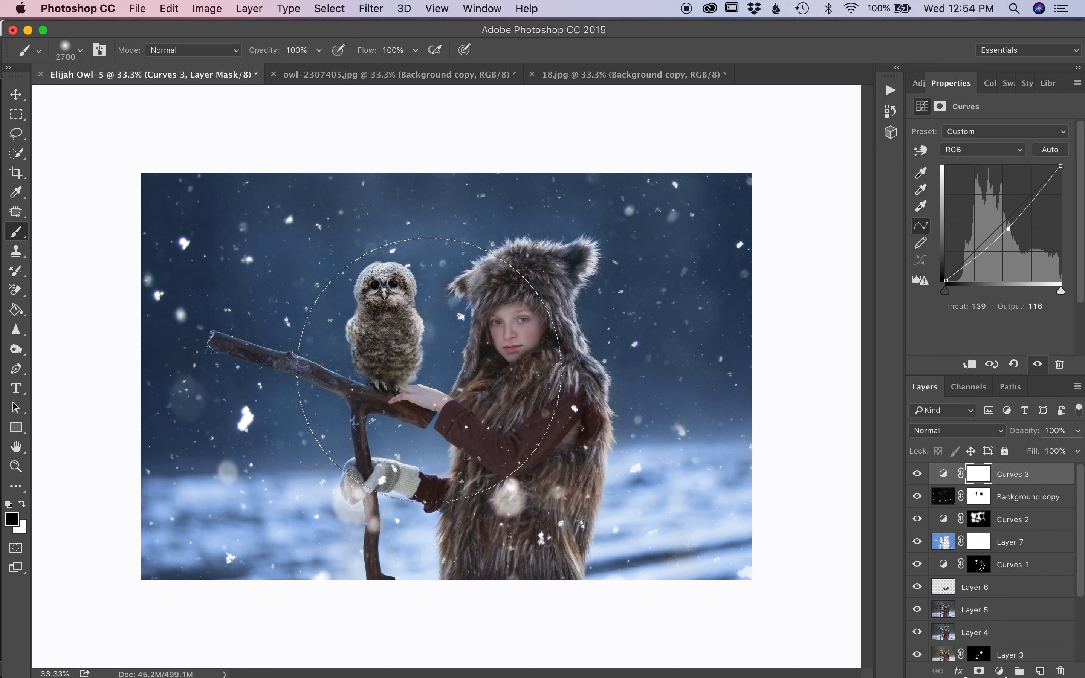
pyautogui.click(80, 49)
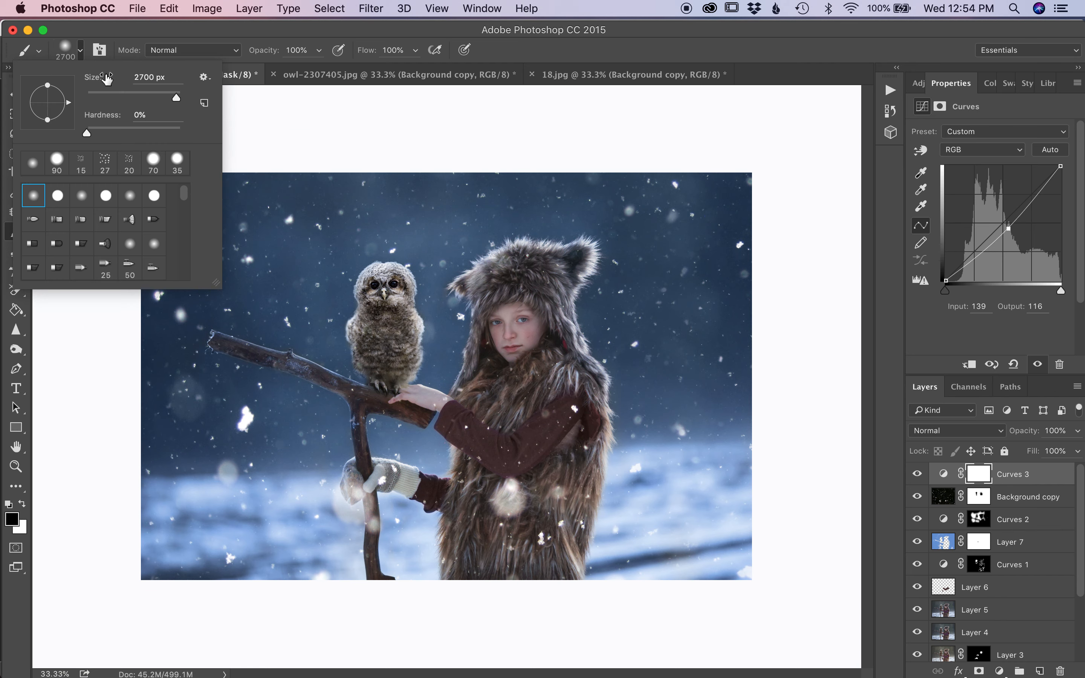
pyautogui.click(69, 52)
pyautogui.press(']')
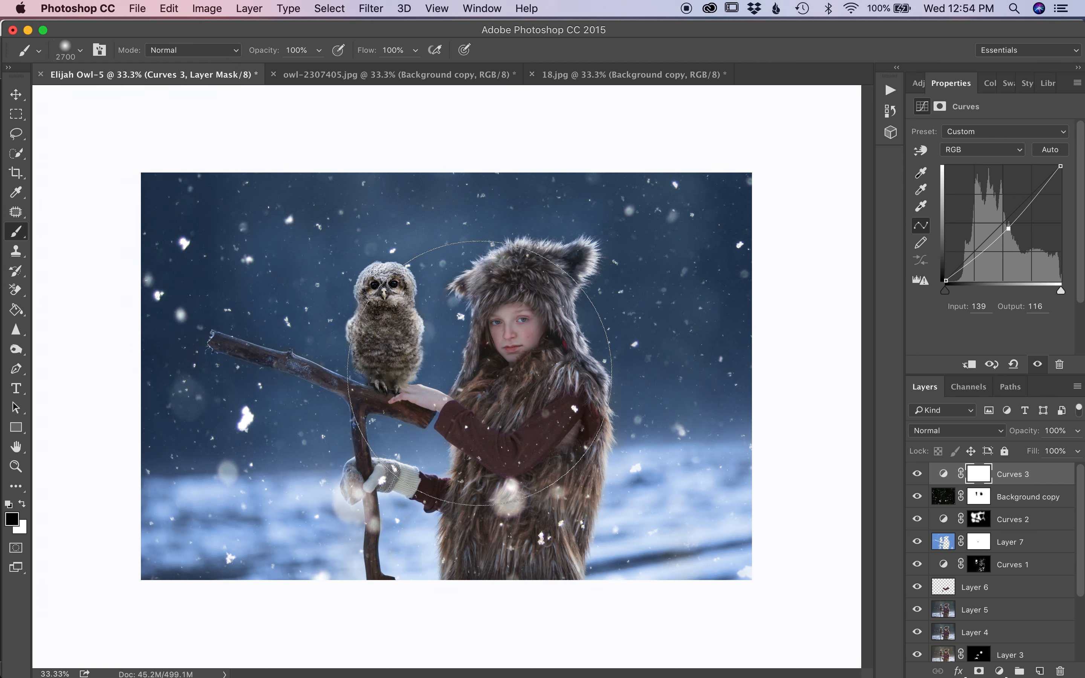
pyautogui.press(']')
pyautogui.press(']')
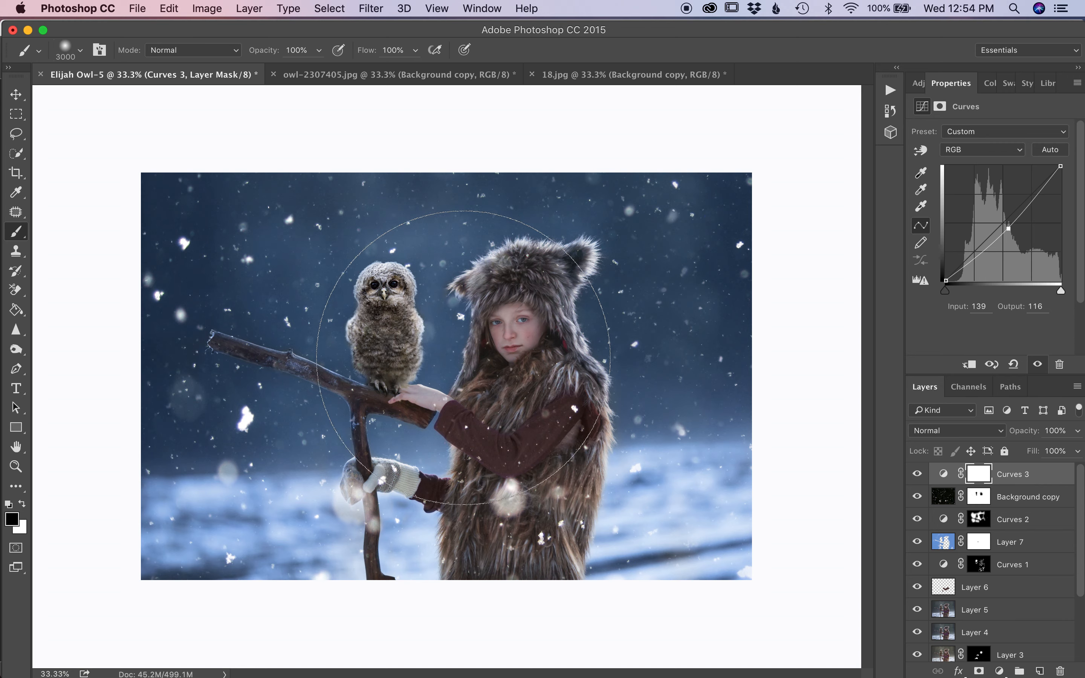
pyautogui.moveTo(325, 377)
pyautogui.mouseDown()
pyautogui.moveTo(453, 314)
pyautogui.moveTo(512, 346)
pyautogui.mouseUp()
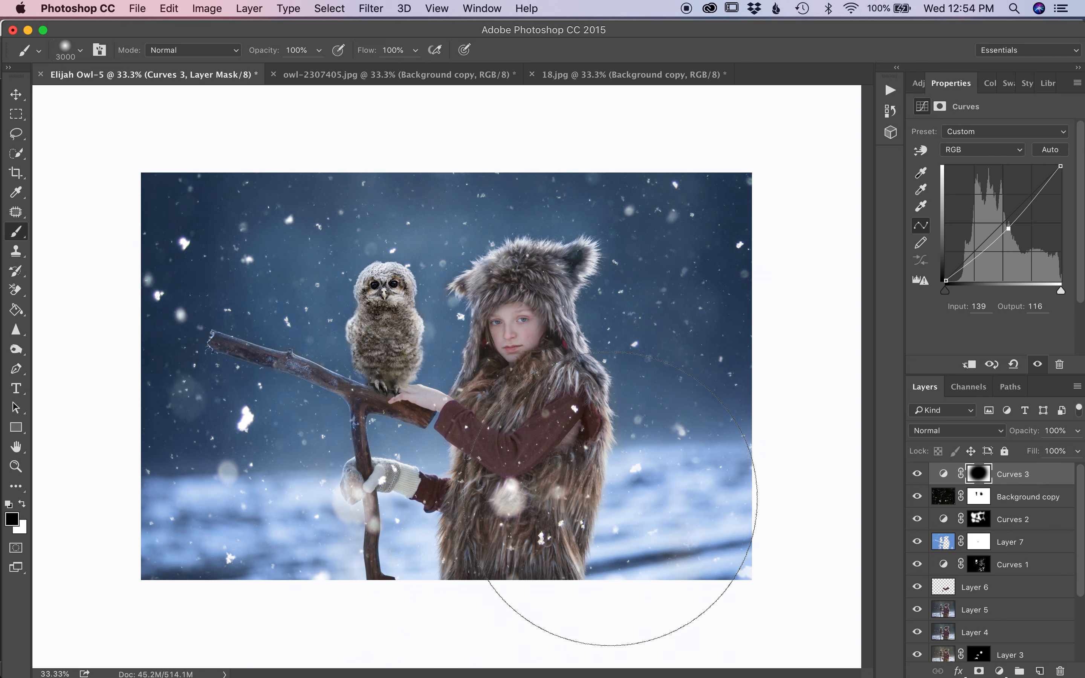
# Make white the painting color and reduce the brush to 1800 px for the Curves 3 mask.
pyautogui.press('x')
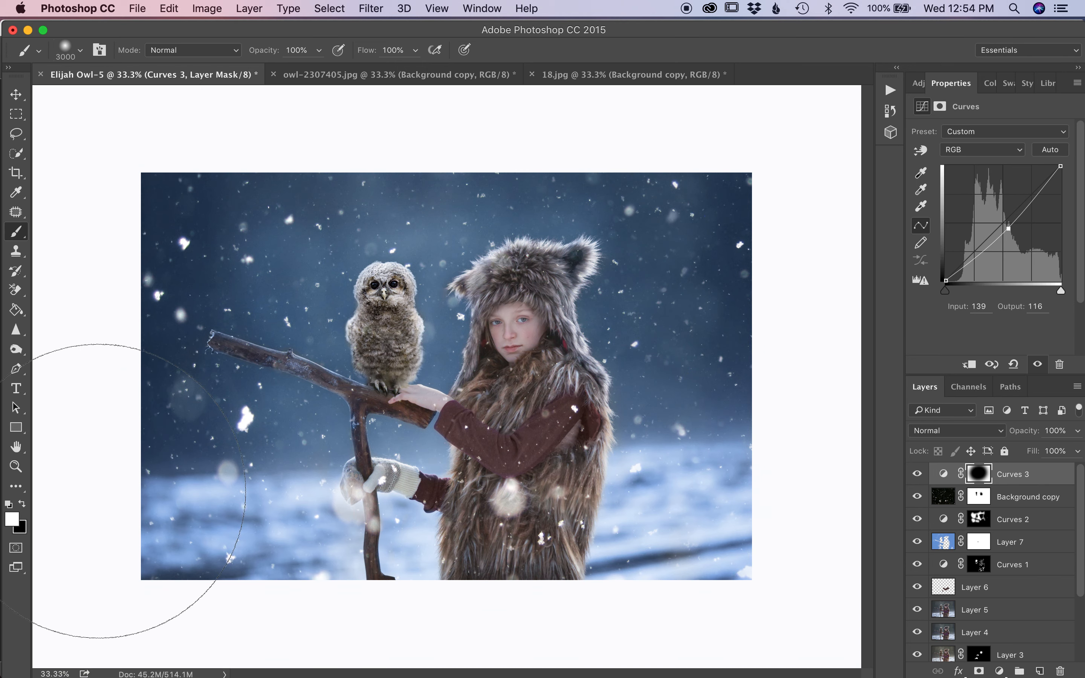
pyautogui.press('[')
pyautogui.press('[')
pyautogui.press('[')
pyautogui.press('[')
pyautogui.press('[')
pyautogui.press('[')
pyautogui.press('[')
pyautogui.press('[')
pyautogui.press('[')
pyautogui.press('[')
pyautogui.press('[')
pyautogui.press('[')
pyautogui.press('[')
pyautogui.press('[')
pyautogui.press('[')
pyautogui.press('[')
pyautogui.press('[')
pyautogui.press('[')
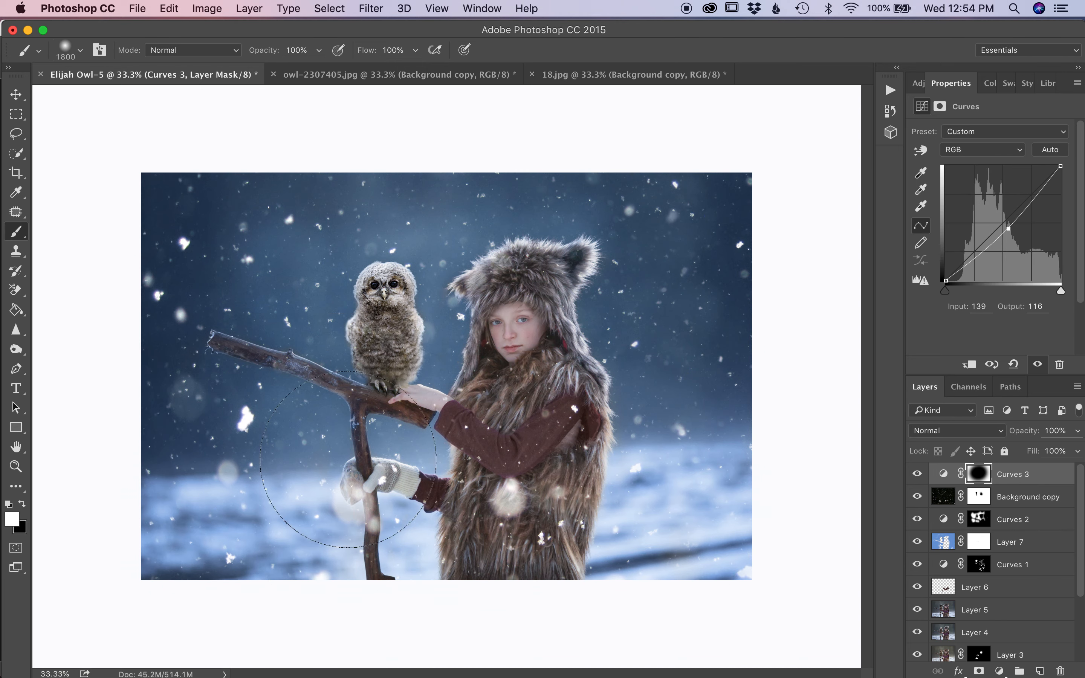